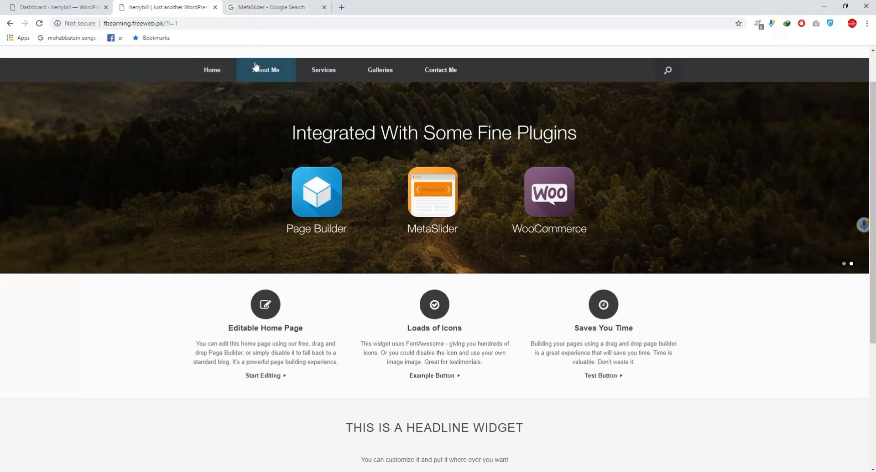
# - Switch to the WordPress dashboard and open the page for adding new plugins
pyautogui.click(57, 7)
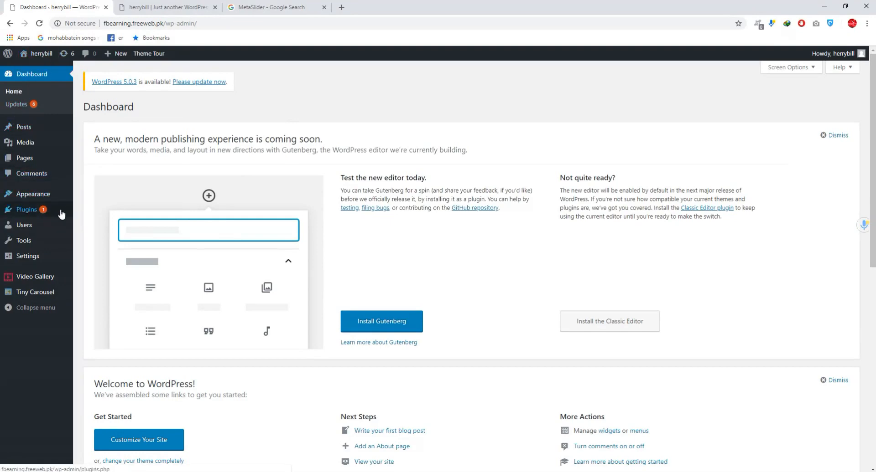
pyautogui.moveTo(40, 227)
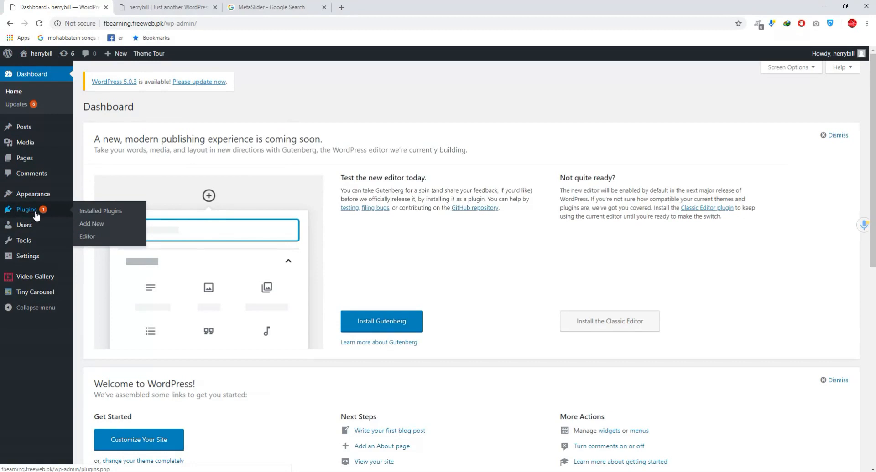
pyautogui.click(85, 227)
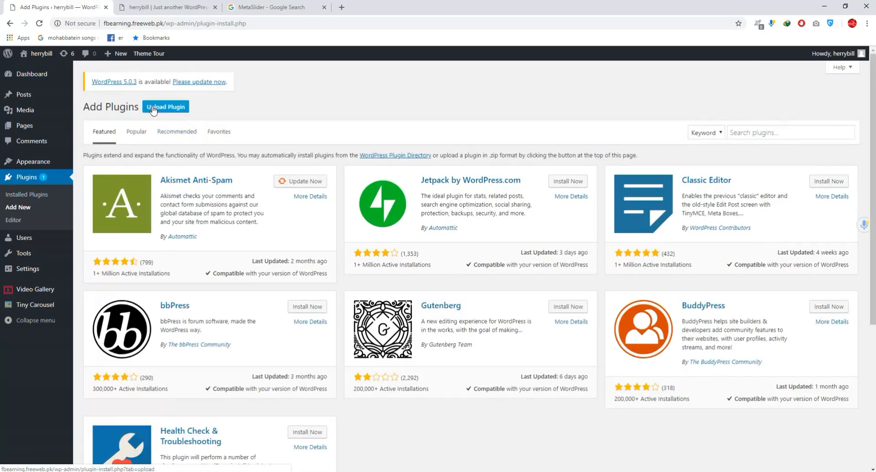
# - Copy the term "MetaSlider" from the Google search and search the WordPress plugin directory for it
pyautogui.click(769, 137)
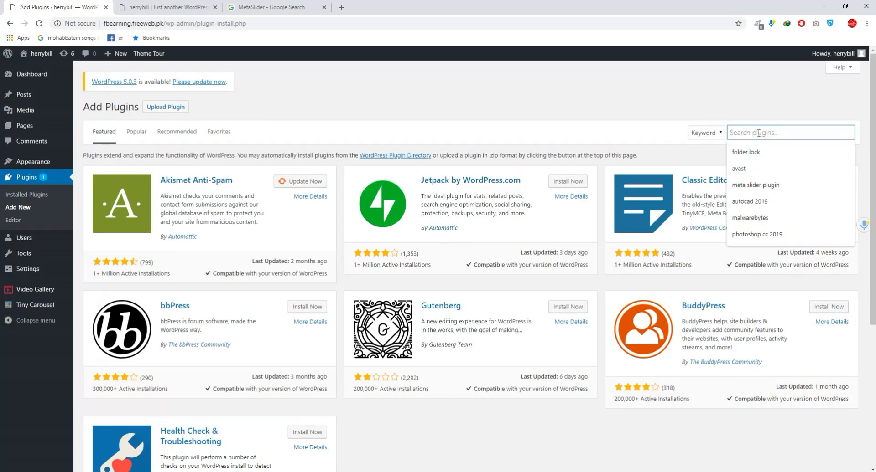
pyautogui.rightClick(758, 134)
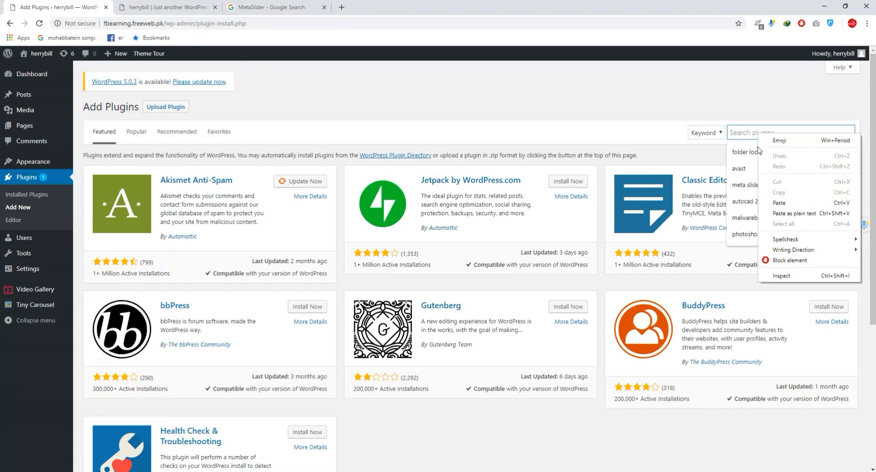
pyautogui.click(748, 134)
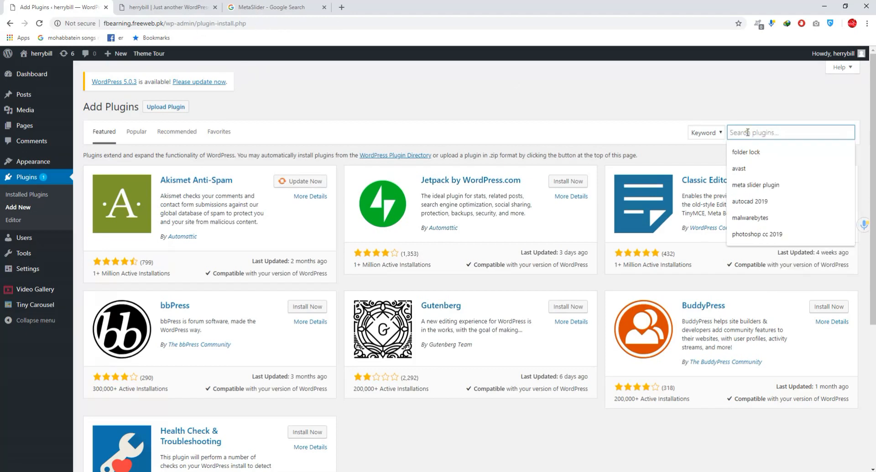
pyautogui.click(266, 4)
pyautogui.doubleClick(109, 66)
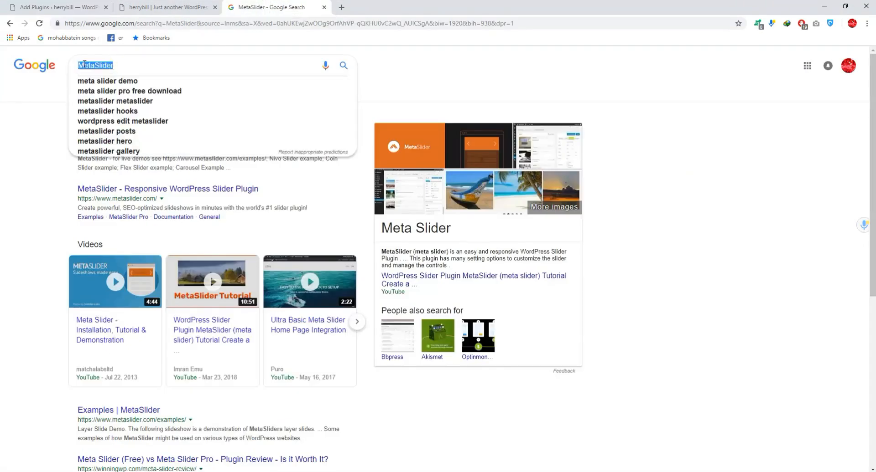
pyautogui.rightClick(106, 64)
pyautogui.click(125, 96)
pyautogui.click(155, 7)
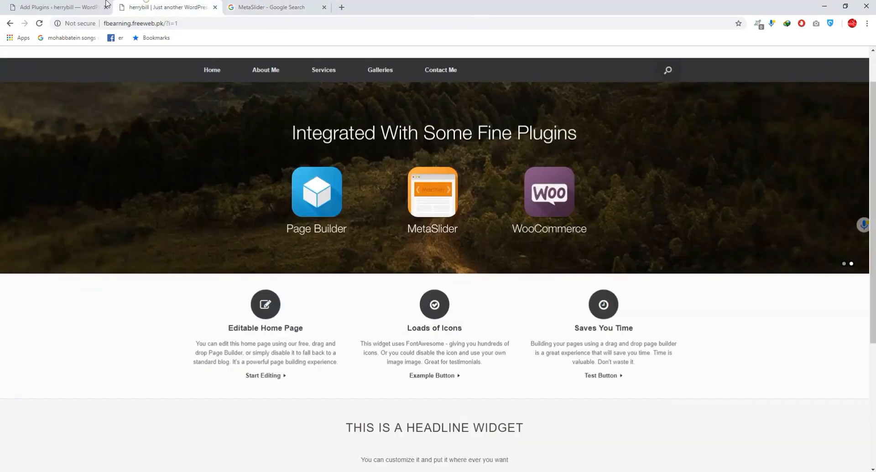
pyautogui.click(59, 7)
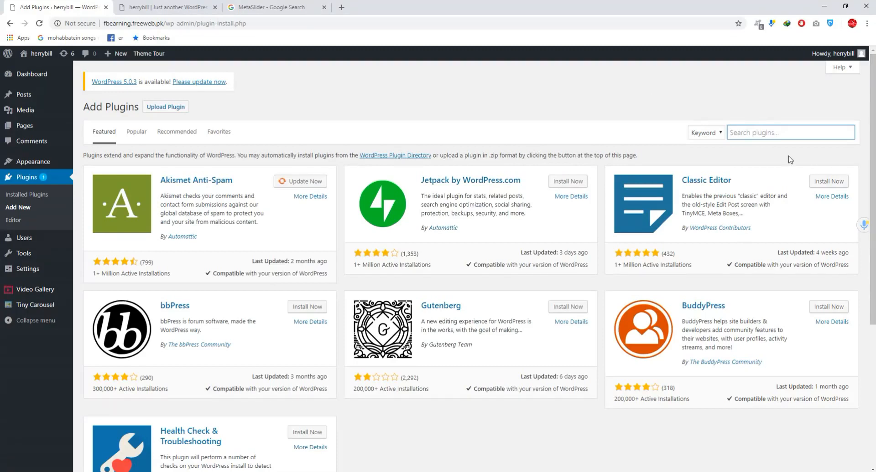
pyautogui.rightClick(764, 133)
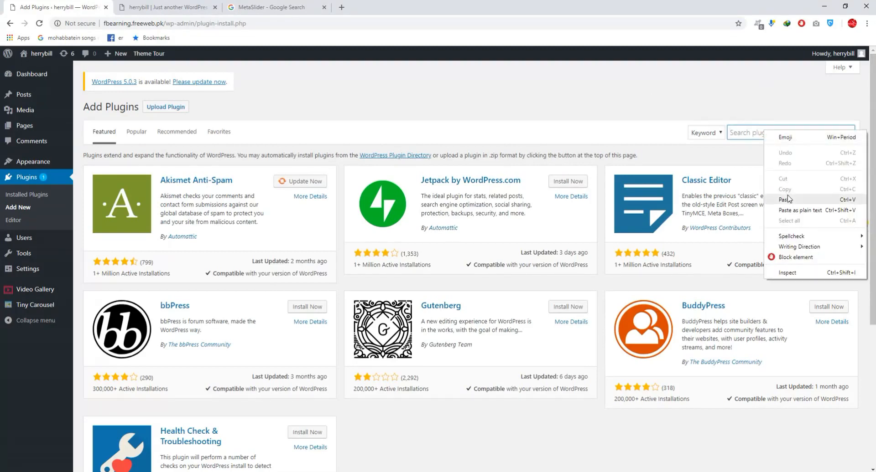
pyautogui.click(787, 195)
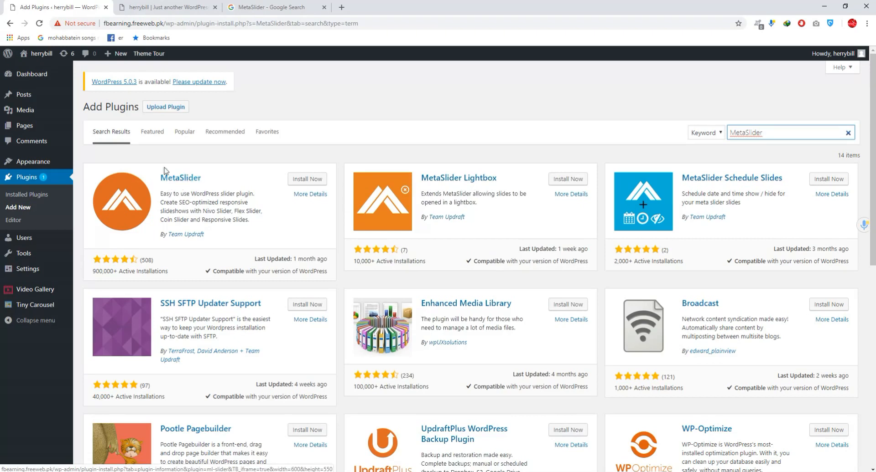
# - Install and activate the MetaSlider plugin by Team Updraft
pyautogui.click(297, 182)
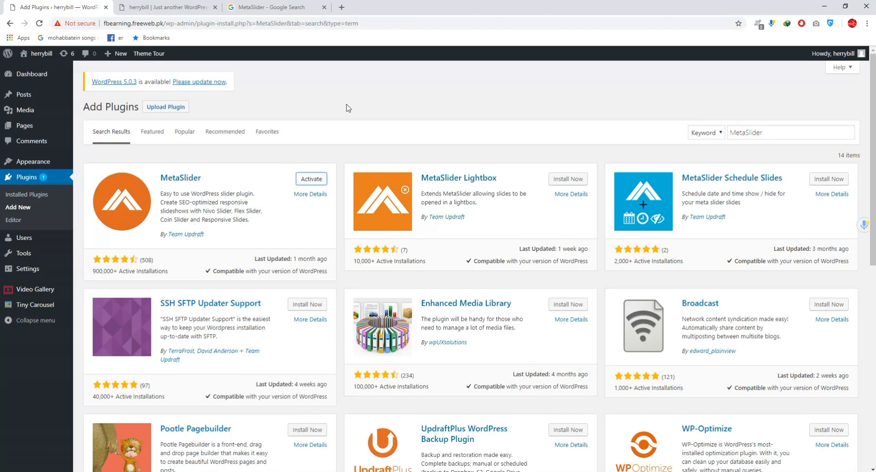
pyautogui.click(310, 182)
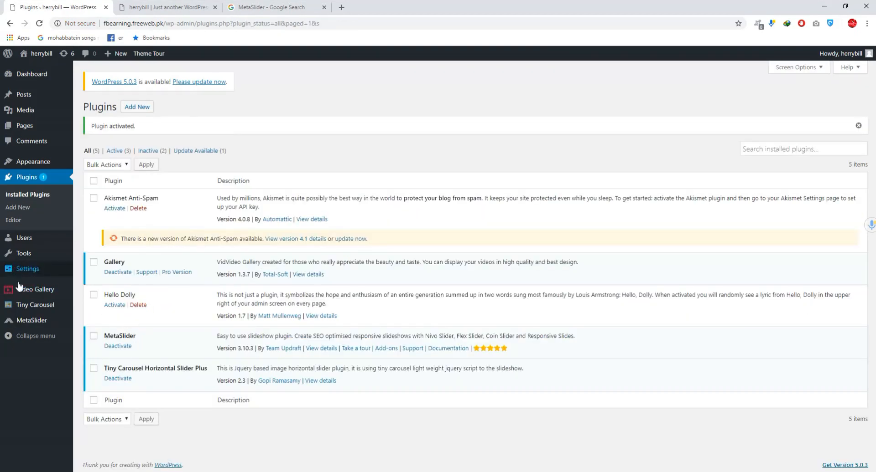
pyautogui.moveTo(34, 325)
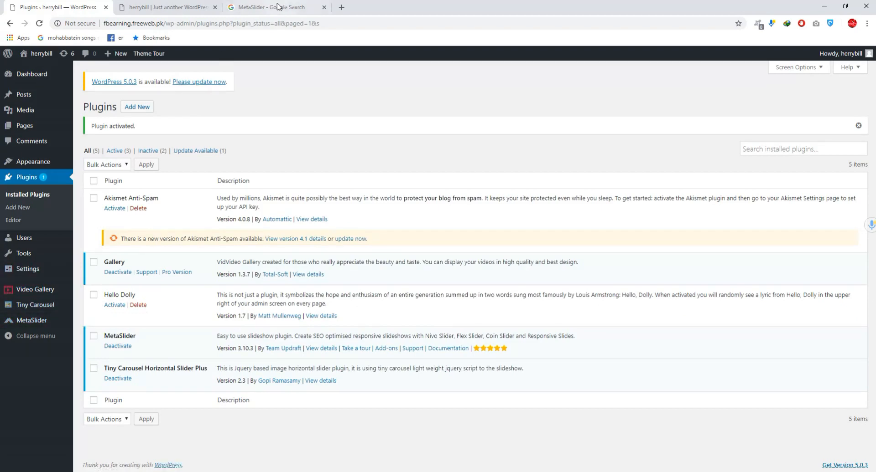
# - Open the Unsplash 4k Wallpapers page in a new browser tab
pyautogui.click(342, 8)
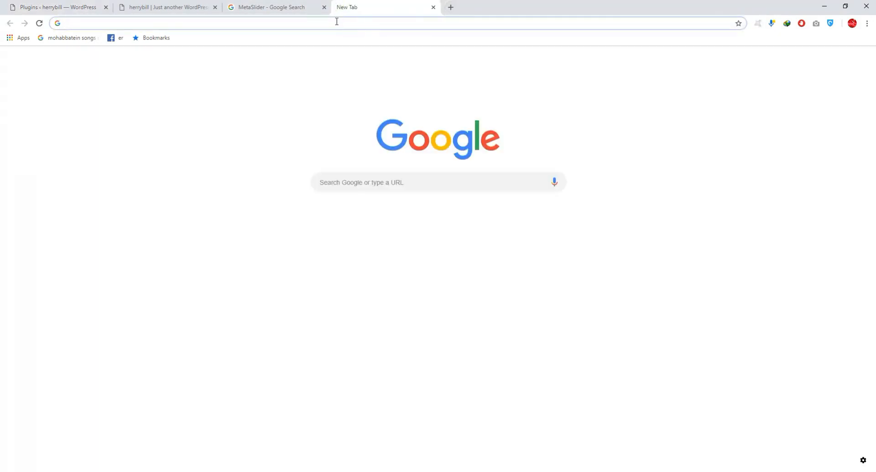
pyautogui.write('un')
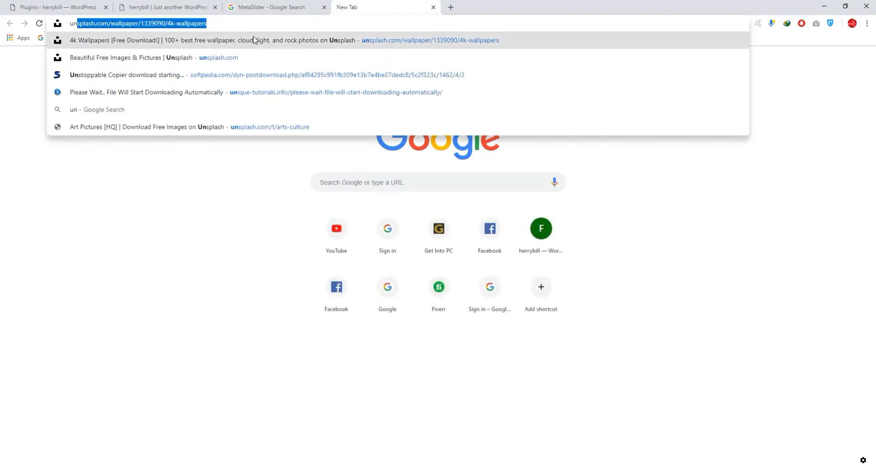
pyautogui.click(256, 38)
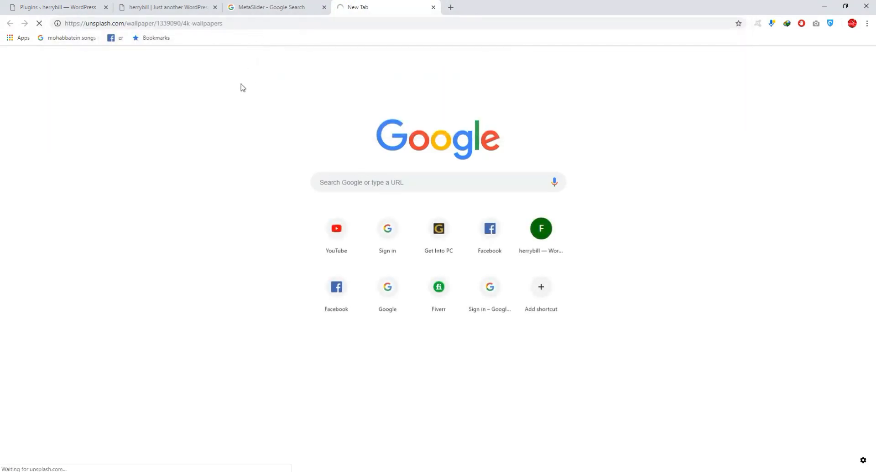
# - Browse the free 4k wallpaper photos on Unsplash for images suitable for the slider
pyautogui.scroll(-5, 321, 205)
pyautogui.scroll(6, 321, 205)
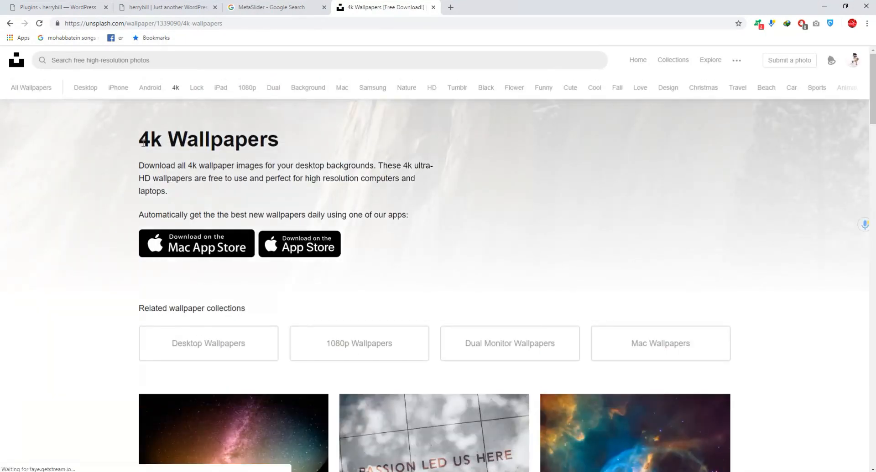
pyautogui.scroll(-6, 336, 203)
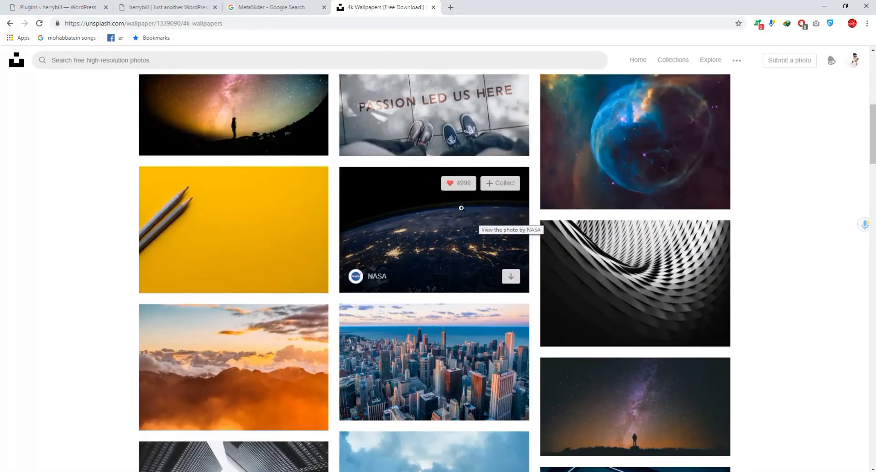
pyautogui.scroll(-9, 479, 205)
pyautogui.scroll(4, 223, 227)
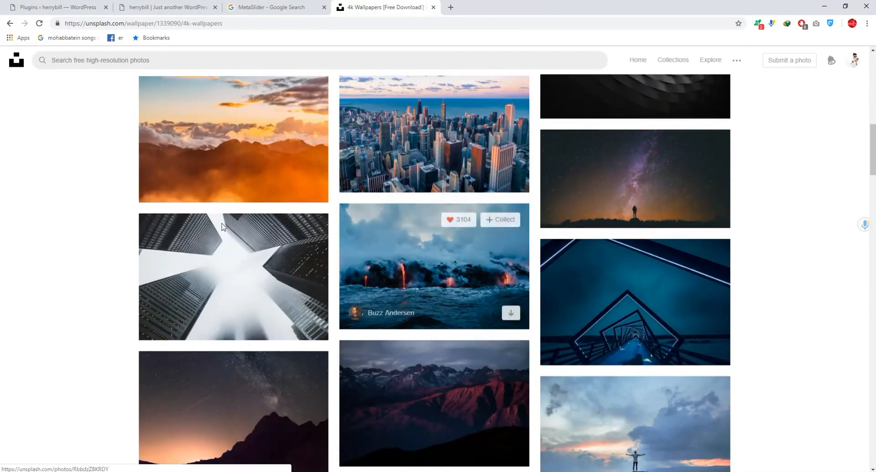
pyautogui.scroll(-9, 223, 227)
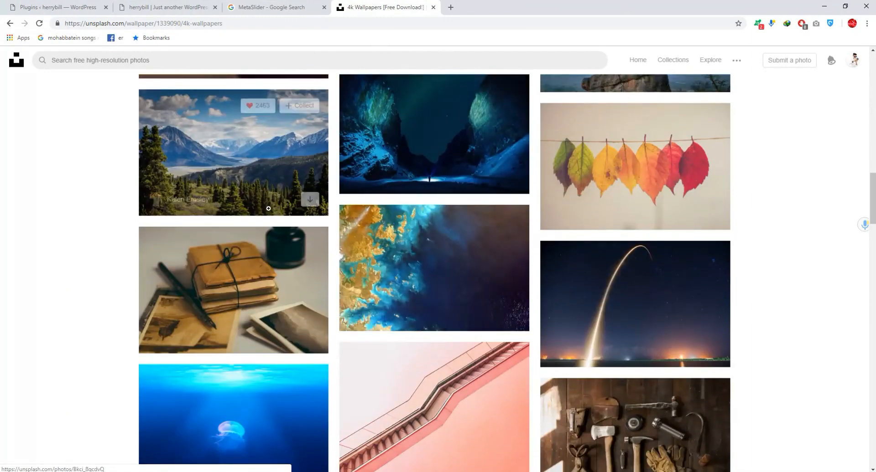
pyautogui.scroll(-8, 269, 208)
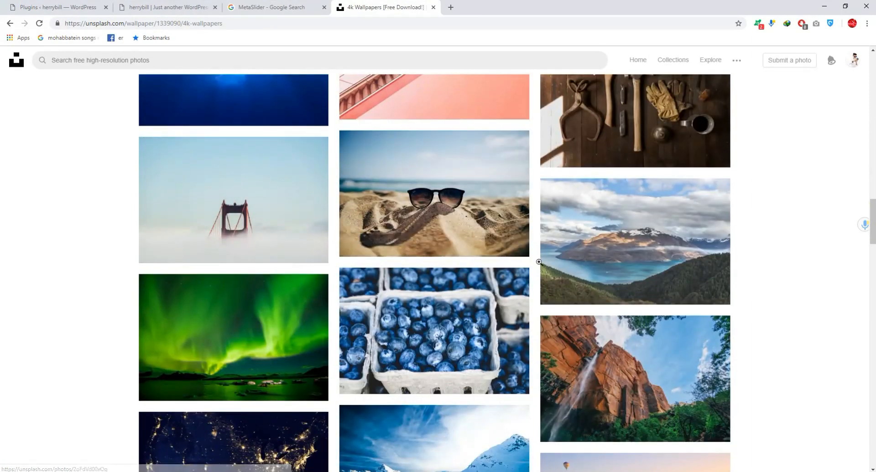
pyautogui.scroll(10, 451, 251)
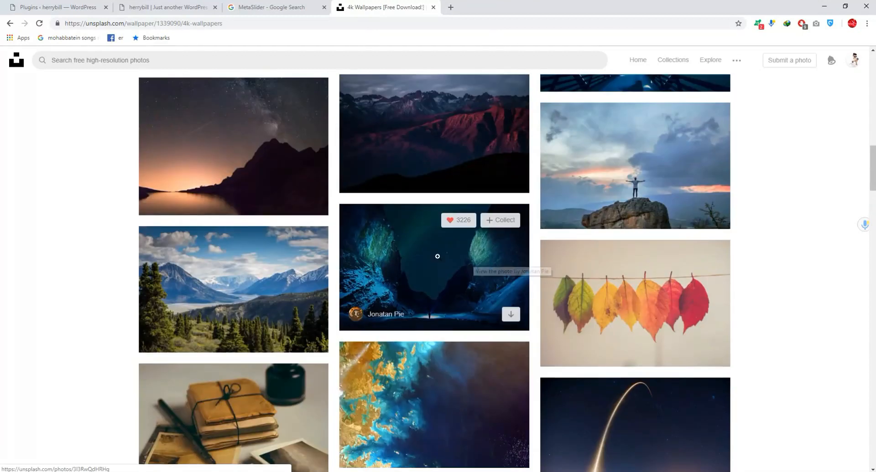
pyautogui.scroll(1, 437, 256)
pyautogui.scroll(1, 416, 247)
pyautogui.scroll(4, 415, 247)
pyautogui.scroll(-6, 415, 246)
pyautogui.scroll(2, 415, 246)
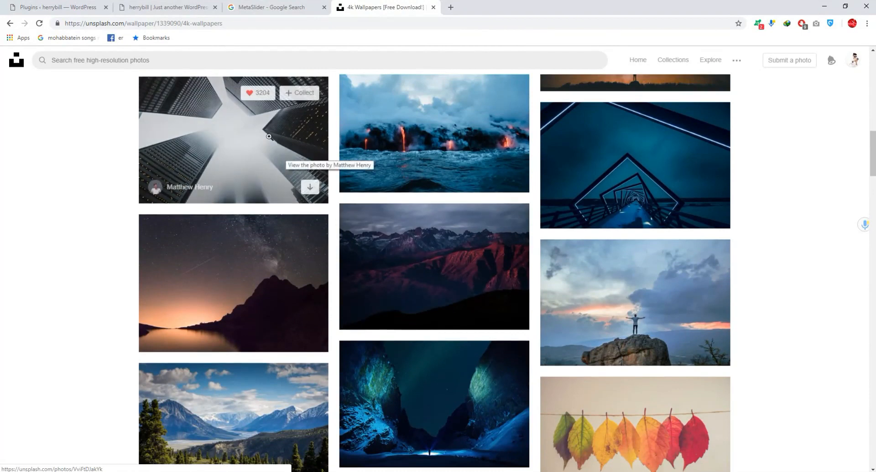
# - Return to the WordPress admin, open MetaSlider and create a new slideshow
pyautogui.click(54, 7)
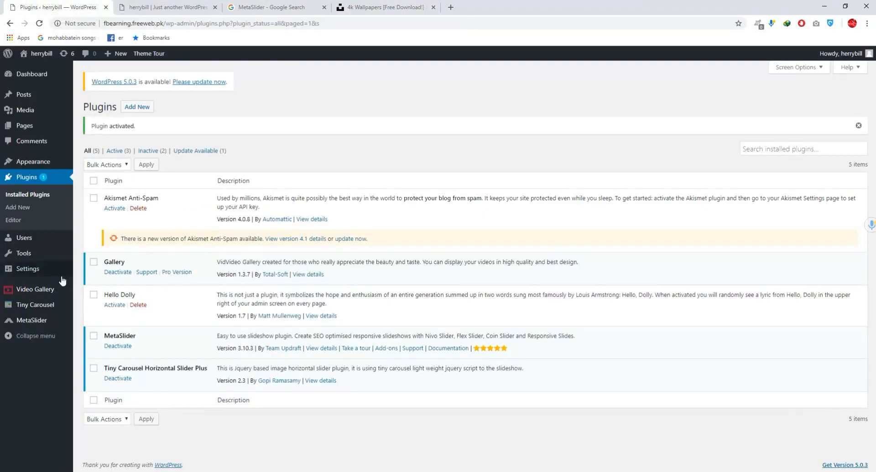
pyautogui.click(22, 322)
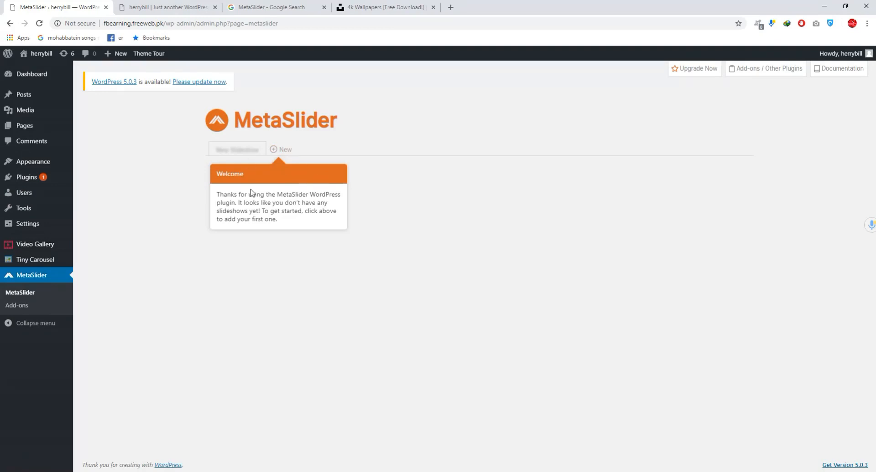
pyautogui.click(276, 152)
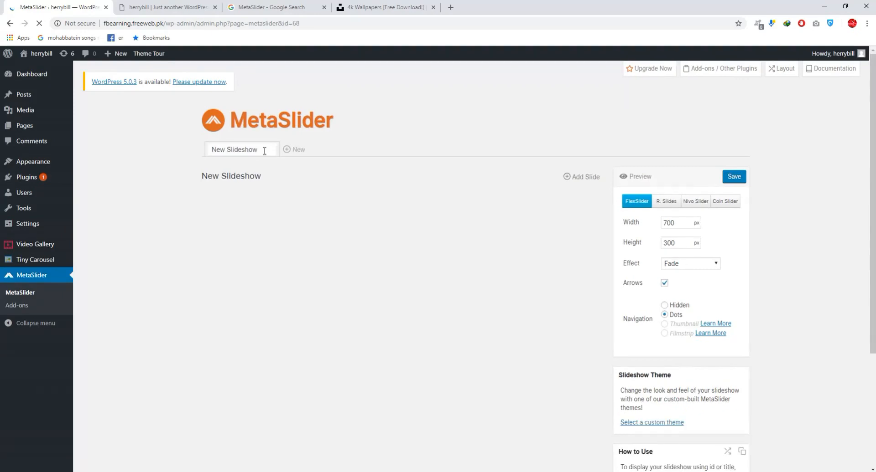
# - Rename the new slideshow "home page" and finish the MetaSlider introduction tour
pyautogui.click(265, 150)
pyautogui.press('BackSpace')
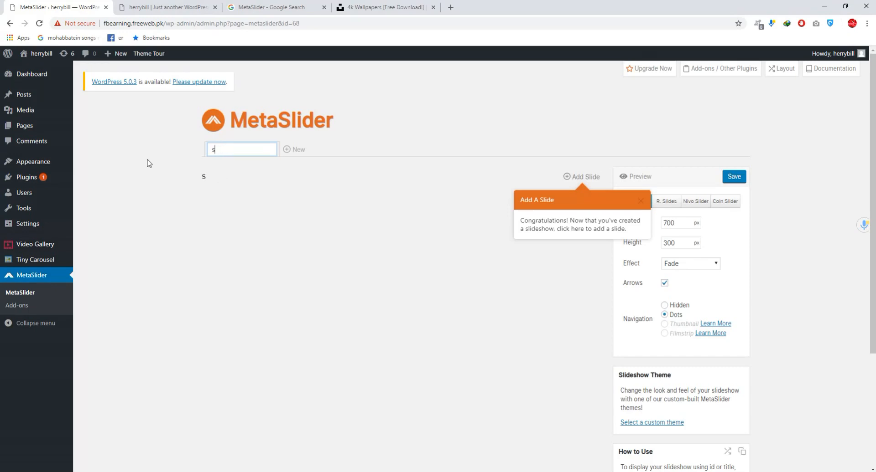
pyautogui.write('home page')
pyautogui.click(641, 201)
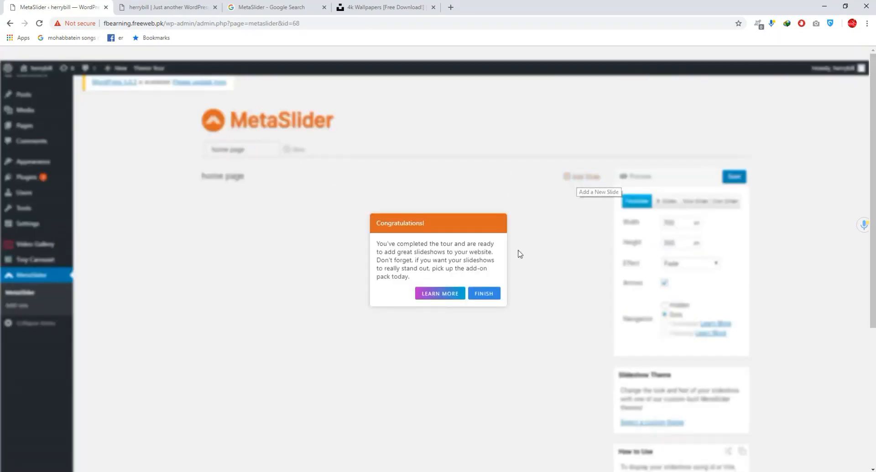
pyautogui.click(477, 296)
# - Upload the Unsplash photos numbered 1268252, 1268332 and 1248242 from Downloads and add them to the slideshow as slides
pyautogui.click(581, 178)
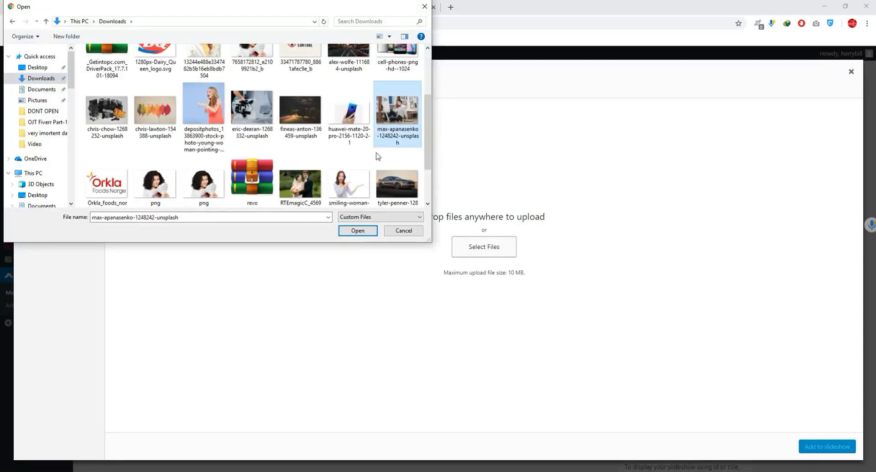
pyautogui.keyDown('ctrl'); pyautogui.click(237, 121); pyautogui.keyUp('ctrl')
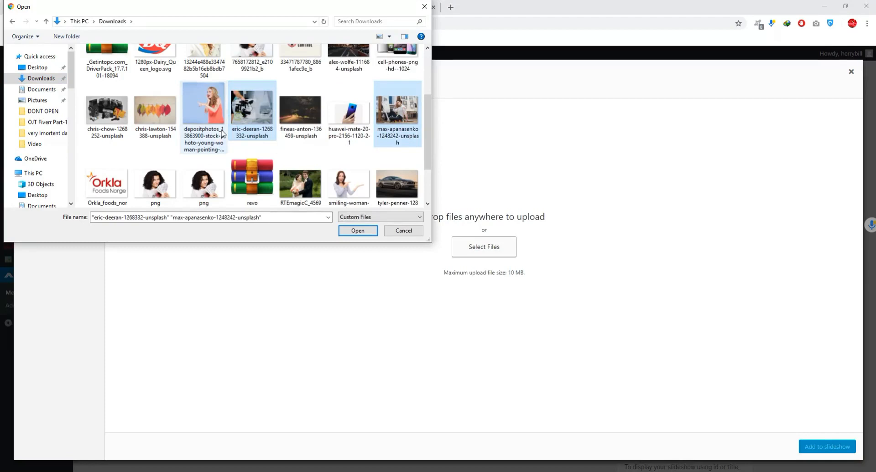
pyautogui.keyDown('ctrl'); pyautogui.click(116, 121); pyautogui.keyUp('ctrl')
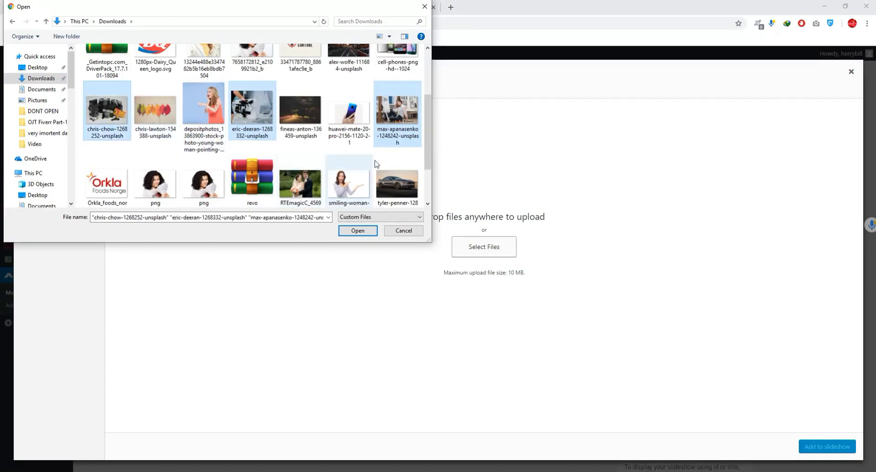
pyautogui.moveTo(430, 145); pyautogui.dragTo(435, 170)
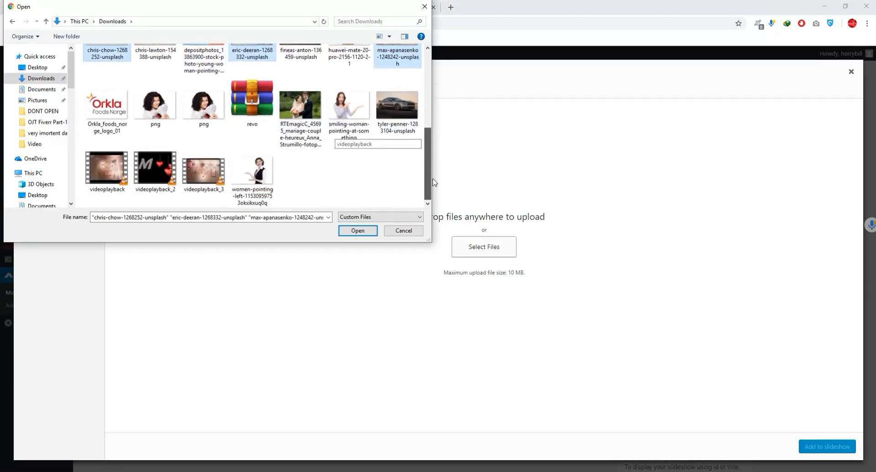
pyautogui.press('Return')
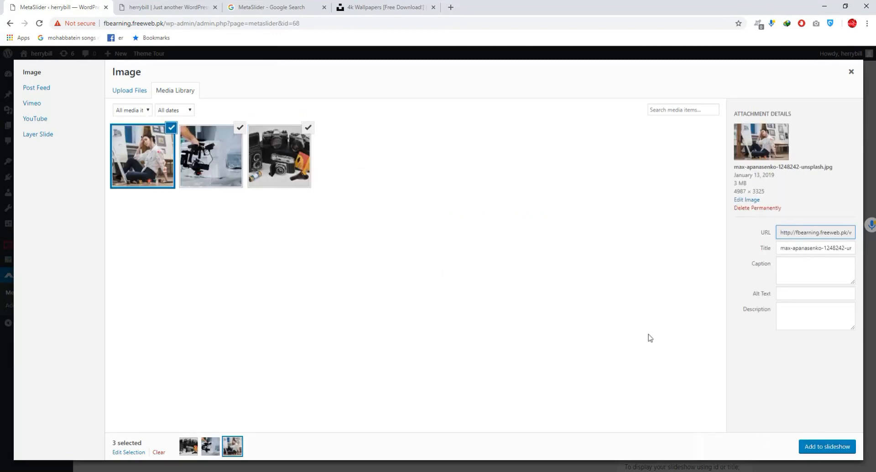
pyautogui.click(822, 453)
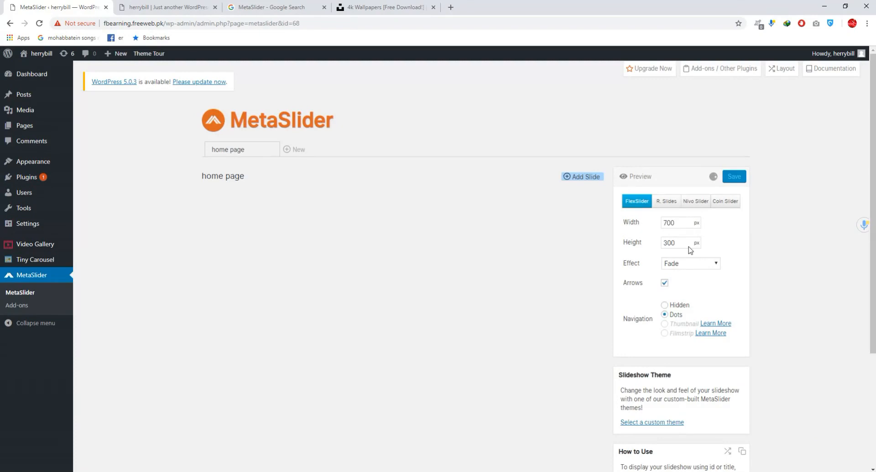
# - Set the slideshow's width to 1000 px and its height to 720 px
pyautogui.click(676, 221)
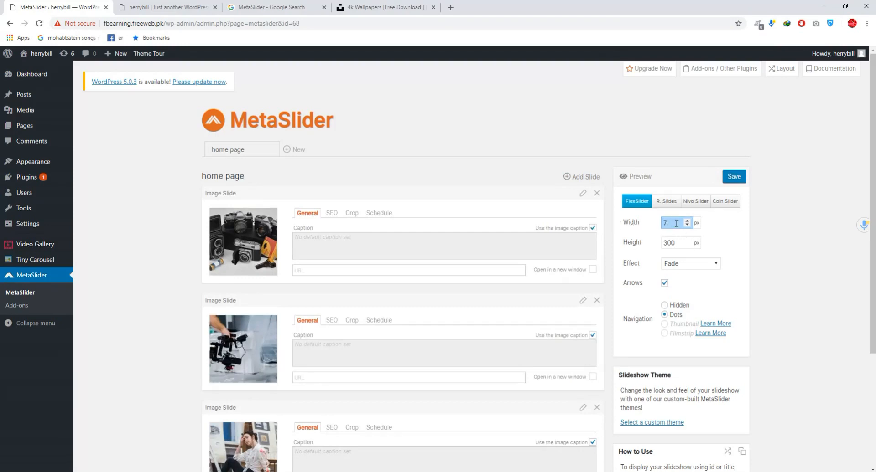
pyautogui.write('000')
pyautogui.press('Tab')
pyautogui.write('720')
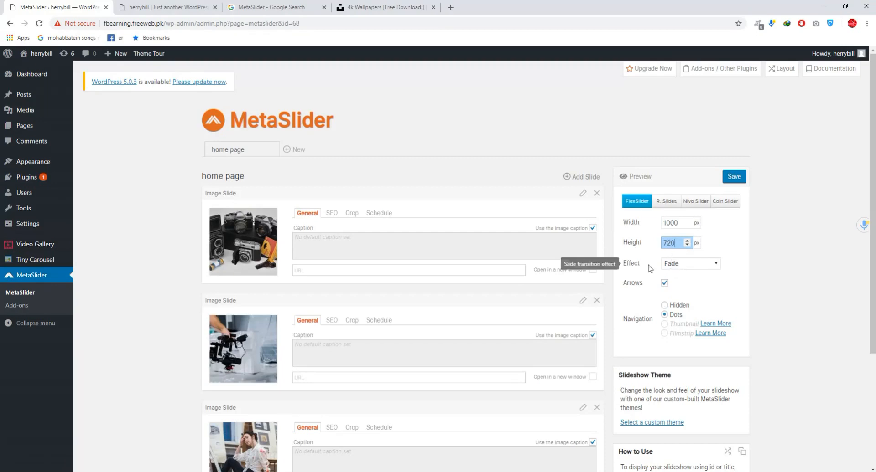
# - Review the available slide transition effects for the slideshow, keeping Fade selected
pyautogui.click(678, 268)
pyautogui.click(680, 269)
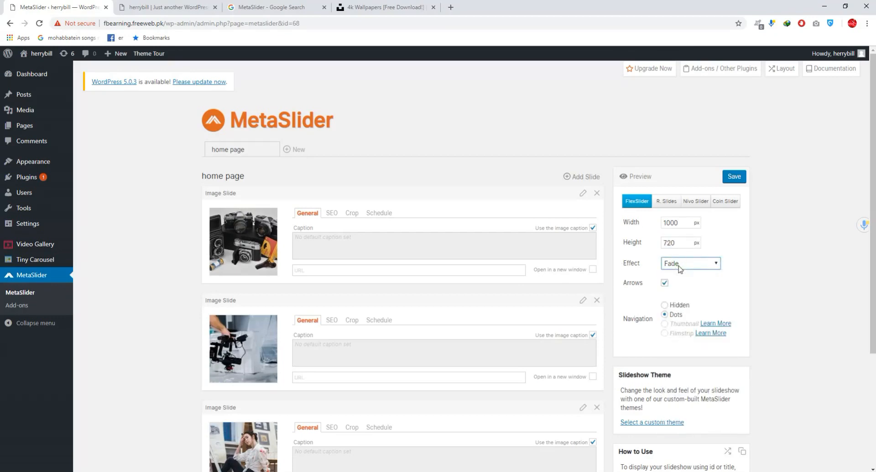
pyautogui.scroll(-1, 678, 269)
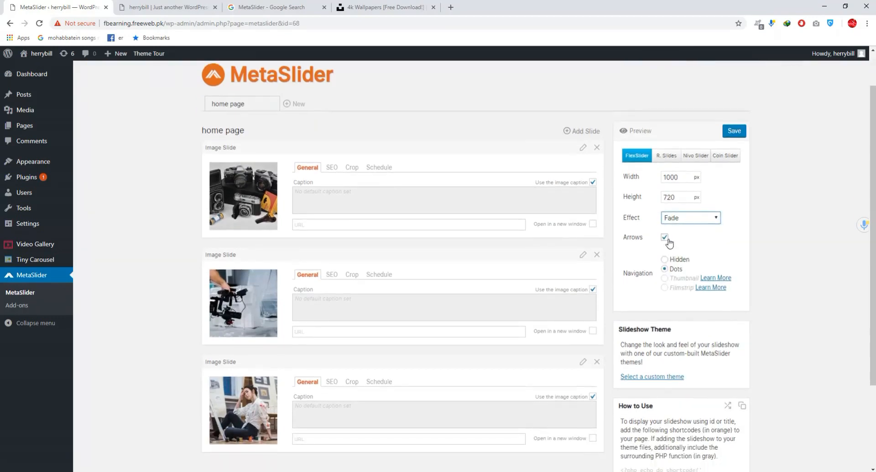
pyautogui.scroll(-3, 664, 241)
pyautogui.scroll(2, 679, 205)
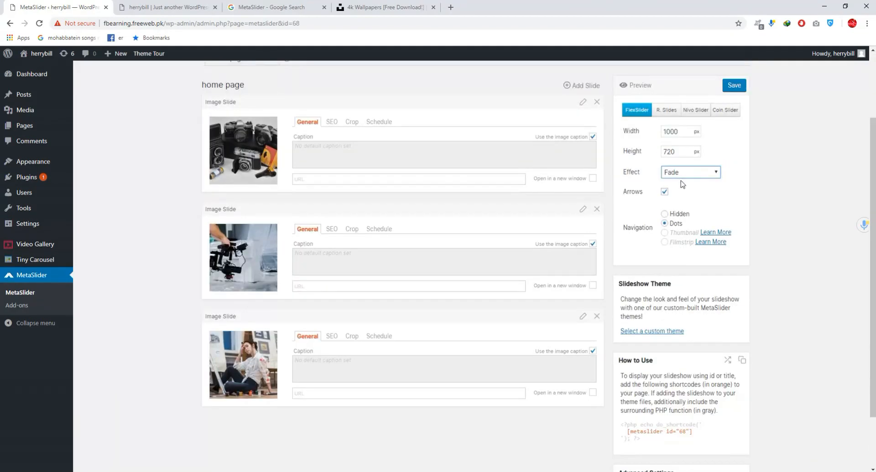
pyautogui.click(683, 176)
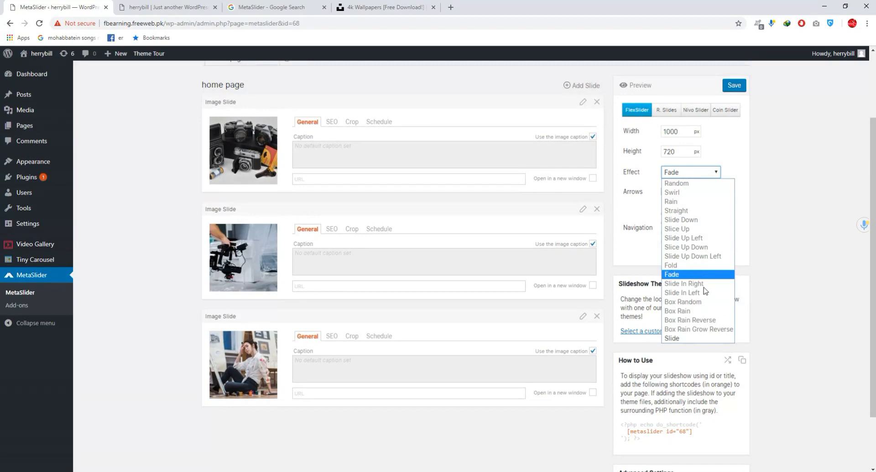
pyautogui.click(677, 175)
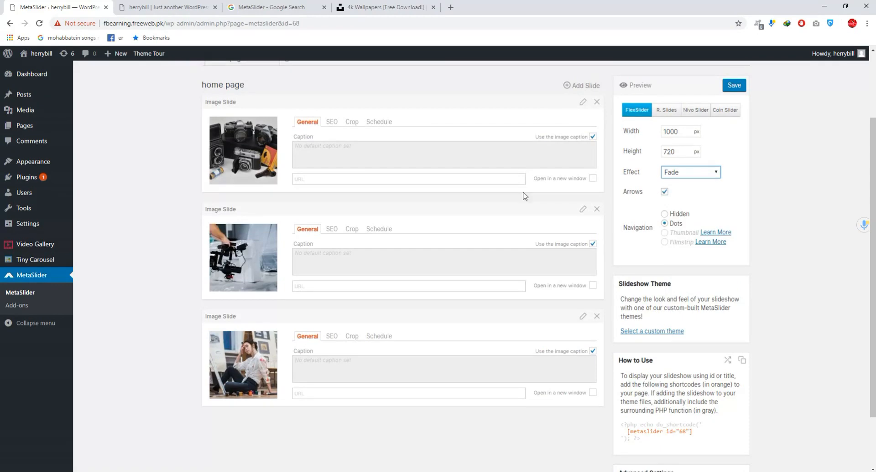
# - Examine the arrows and navigation dots of the live home page's slider alongside the slideshow's Arrows option
pyautogui.click(166, 6)
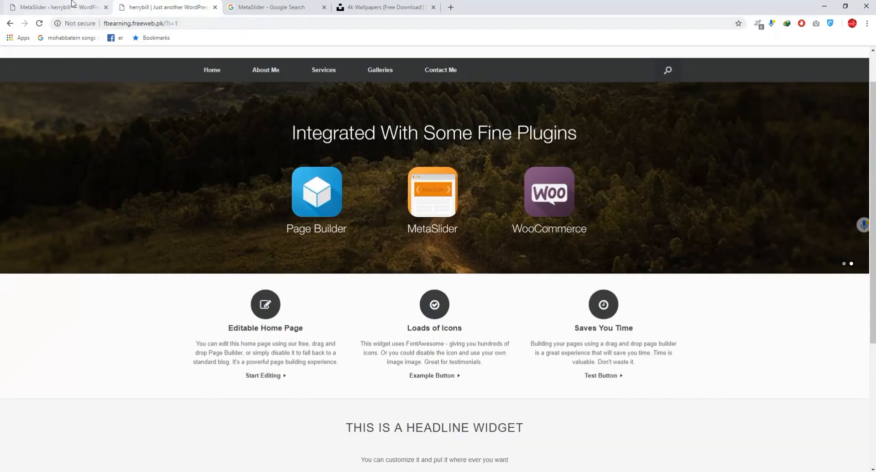
pyautogui.click(84, 7)
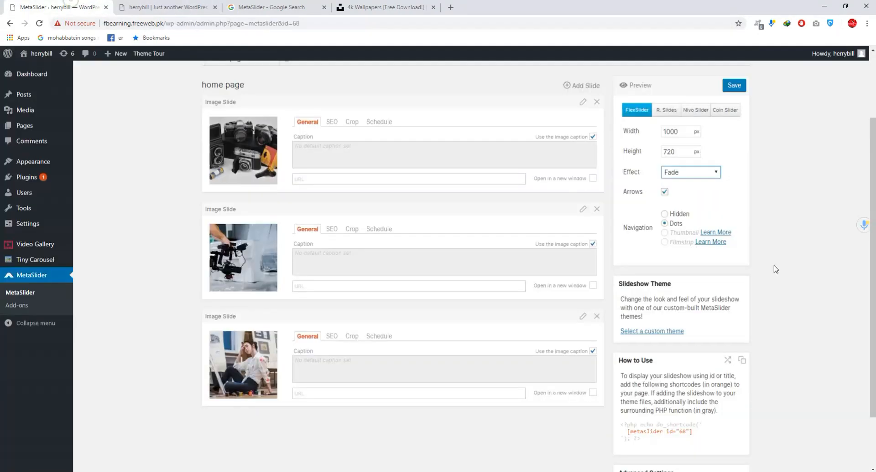
pyautogui.click(664, 192)
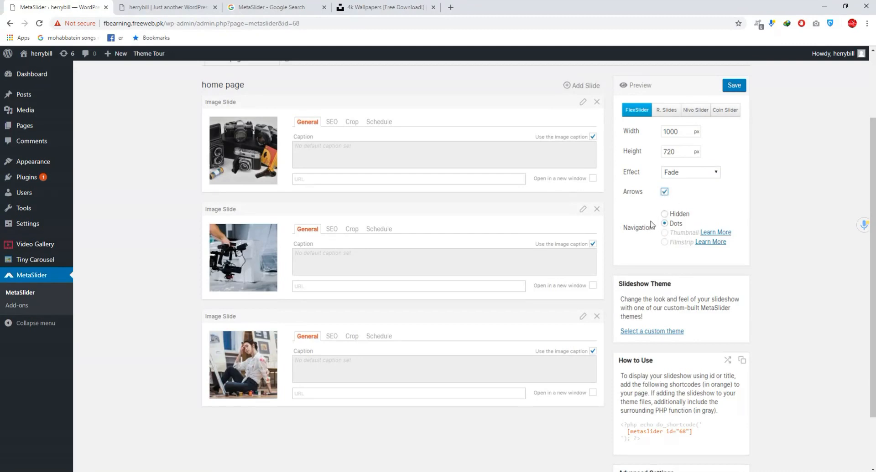
pyautogui.click(186, 12)
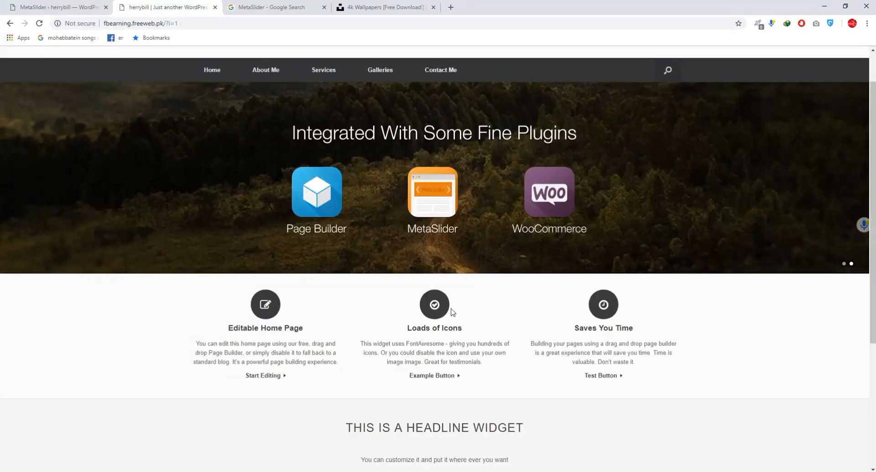
pyautogui.moveTo(539, 257)
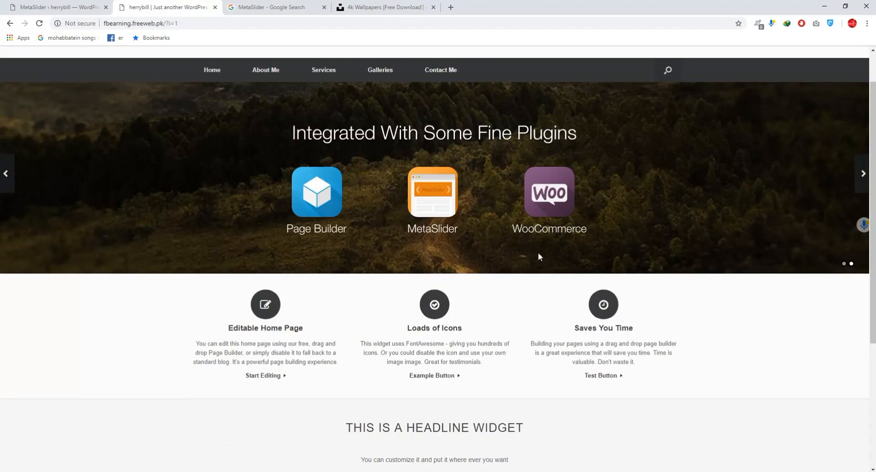
pyautogui.click(844, 265)
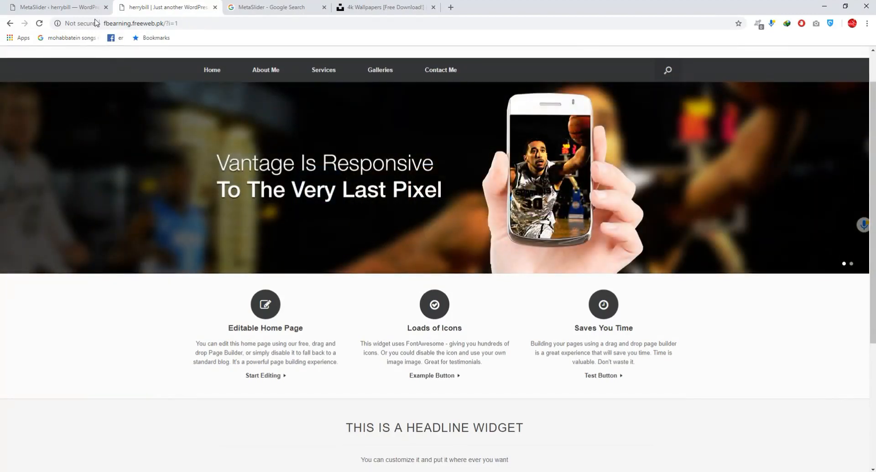
# - Return to the MetaSlider settings and set the slideshow's navigation to Hidden
pyautogui.click(80, 7)
pyautogui.click(664, 215)
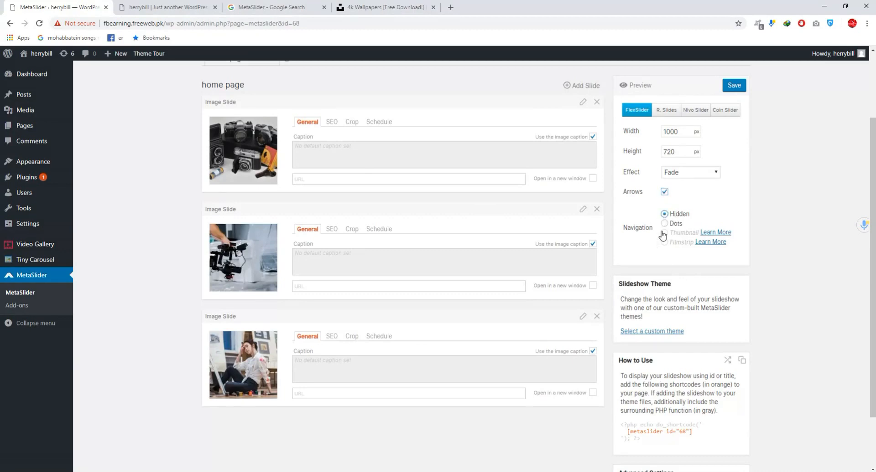
pyautogui.scroll(-3, 674, 254)
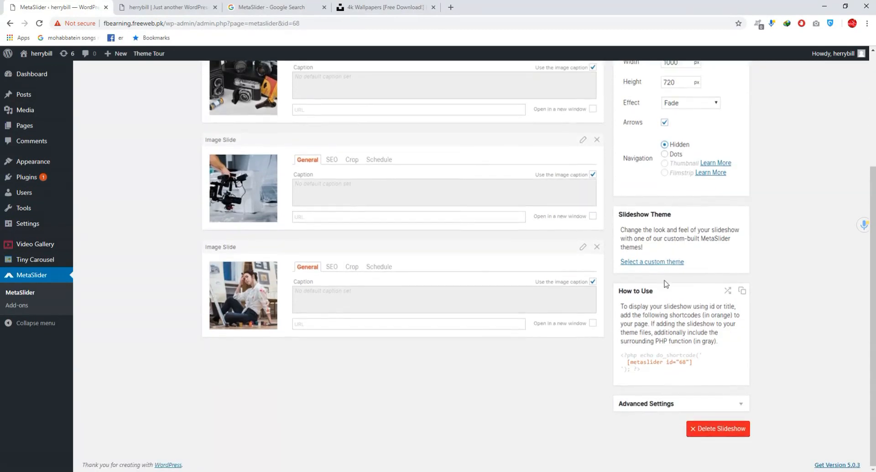
pyautogui.scroll(3, 347, 272)
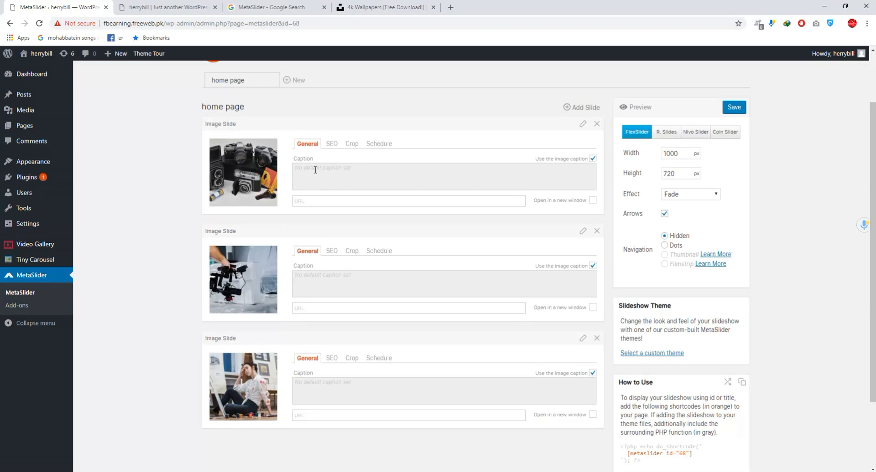
pyautogui.click(317, 202)
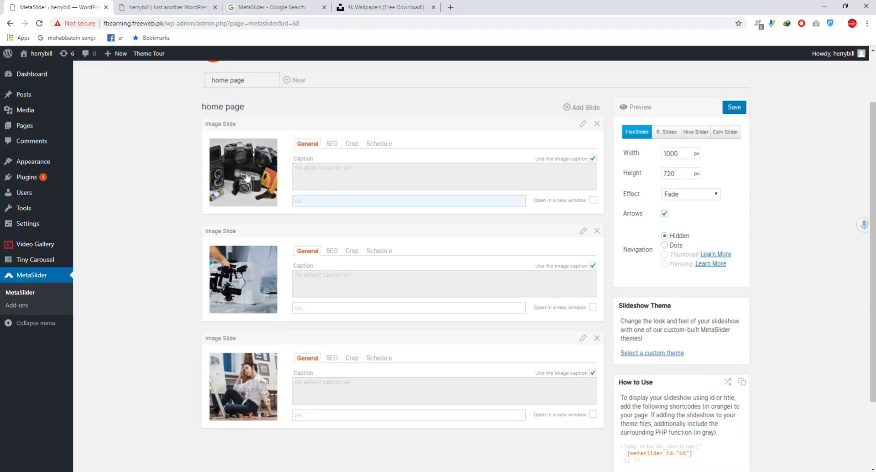
pyautogui.scroll(-2, 320, 225)
pyautogui.click(313, 217)
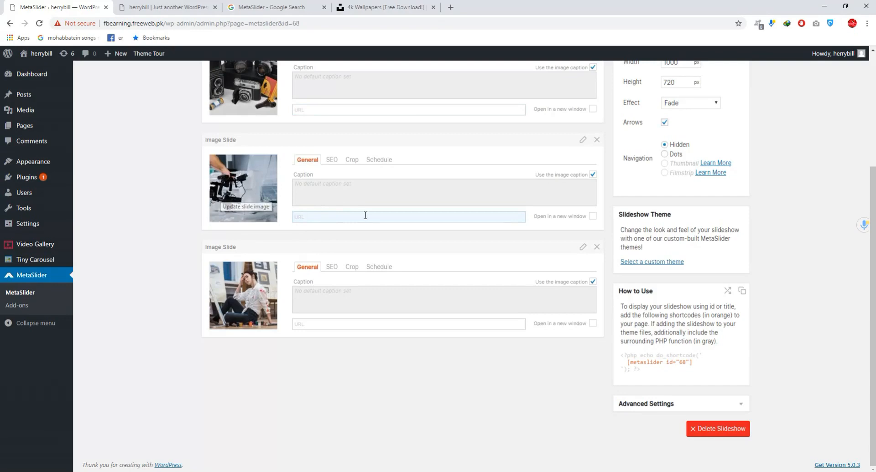
pyautogui.click(330, 194)
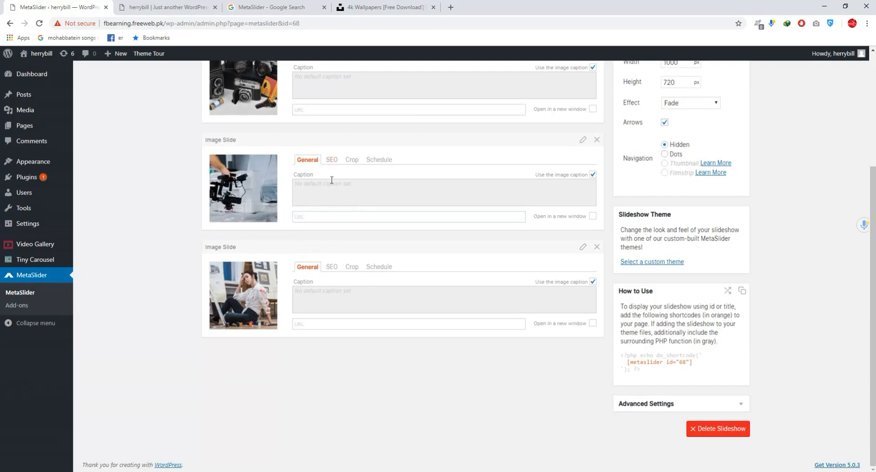
pyautogui.click(591, 175)
pyautogui.scroll(3, 360, 188)
pyautogui.click(328, 218)
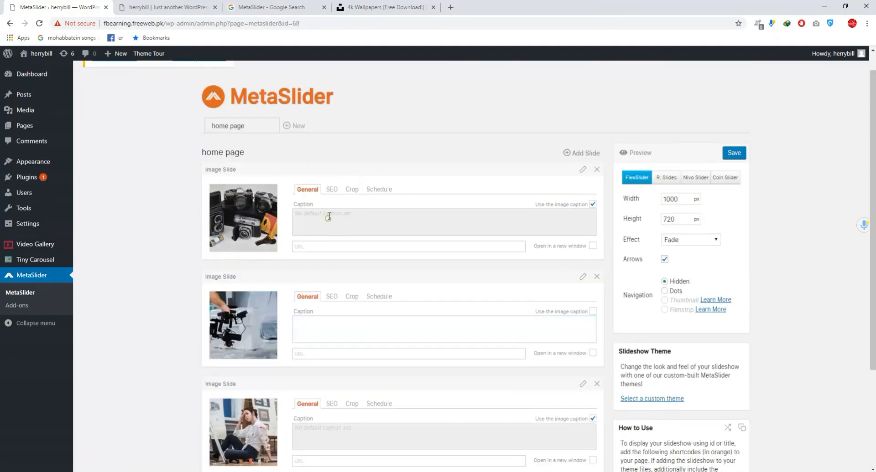
pyautogui.click(592, 311)
# - Stop using the image caption on the first slide and enter the custom caption "welcome to our page"
pyautogui.click(592, 204)
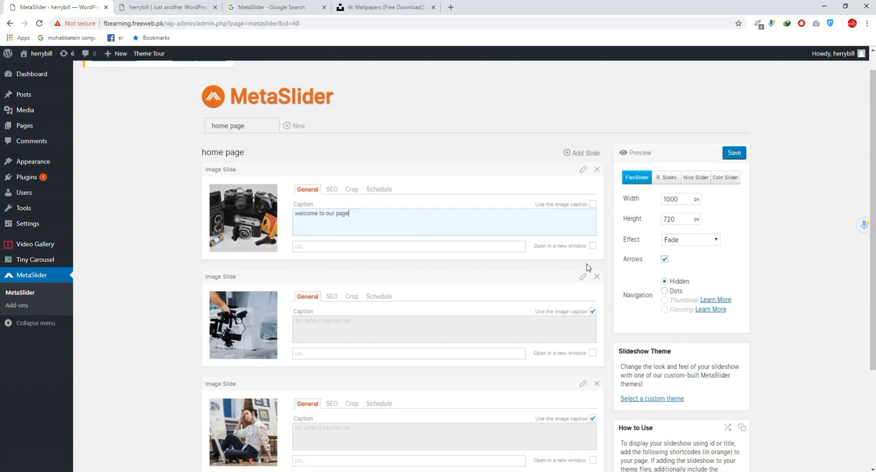
pyautogui.scroll(-3, 532, 259)
pyautogui.scroll(3, 409, 233)
pyautogui.moveTo(358, 214); pyautogui.dragTo(282, 225)
pyautogui.click(322, 248)
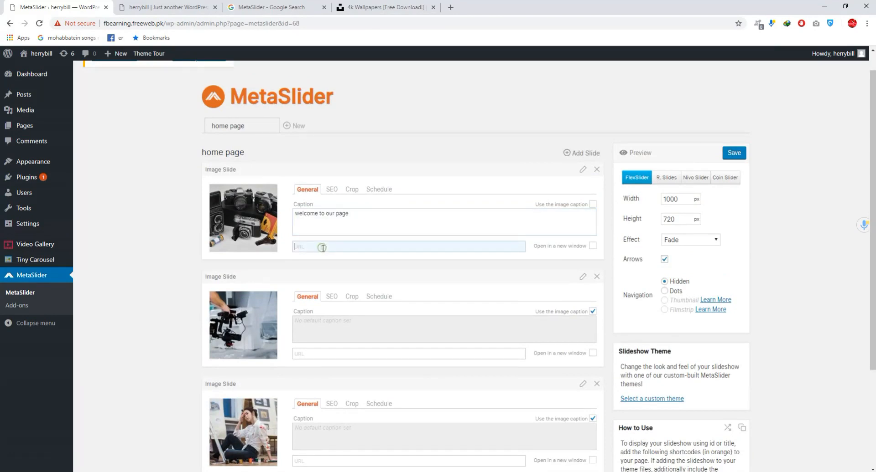
# - Save the "home page" slideshow with its current slides and settings
pyautogui.scroll(-1, 356, 232)
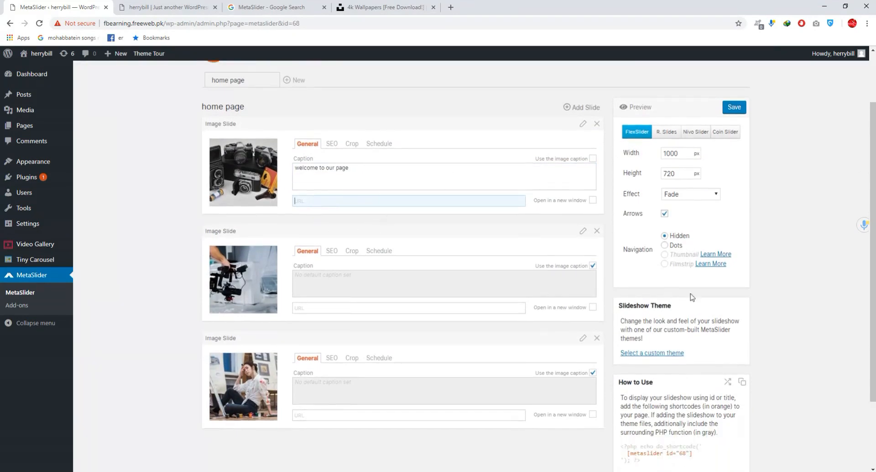
pyautogui.scroll(-2, 601, 260)
pyautogui.scroll(4, 579, 251)
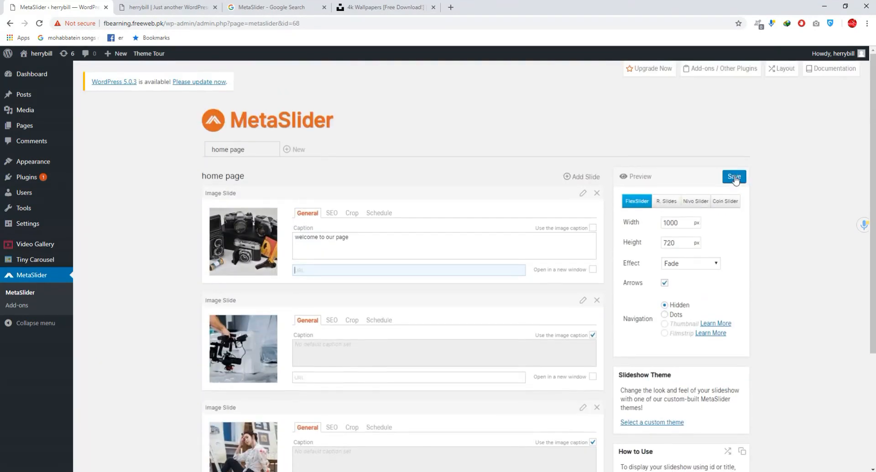
pyautogui.click(734, 178)
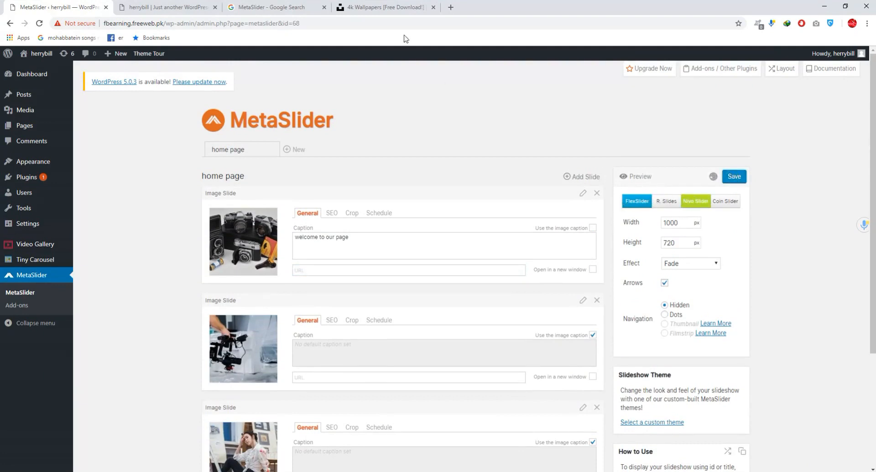
# - Reload the live site's home page to check which slider it displays
pyautogui.click(164, 7)
pyautogui.click(96, 8)
pyautogui.click(167, 5)
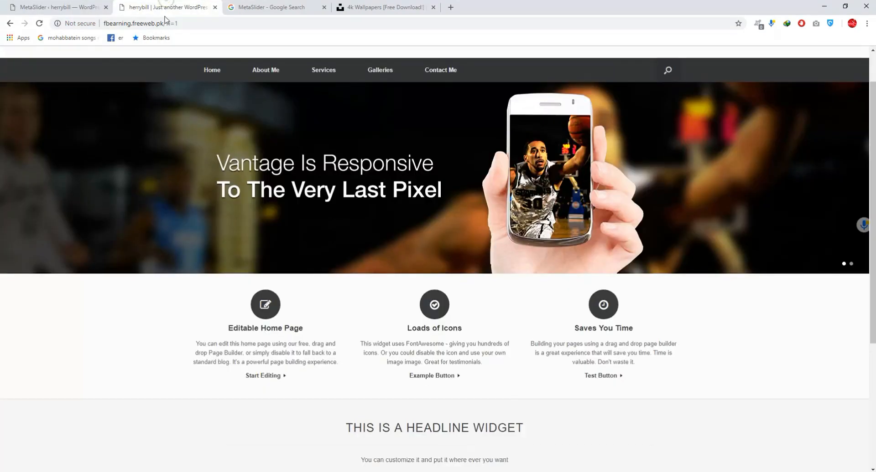
pyautogui.click(39, 23)
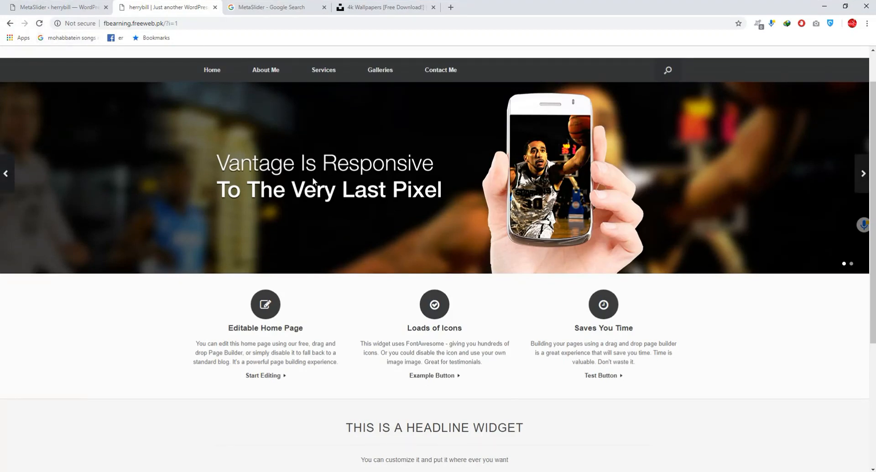
pyautogui.click(64, 7)
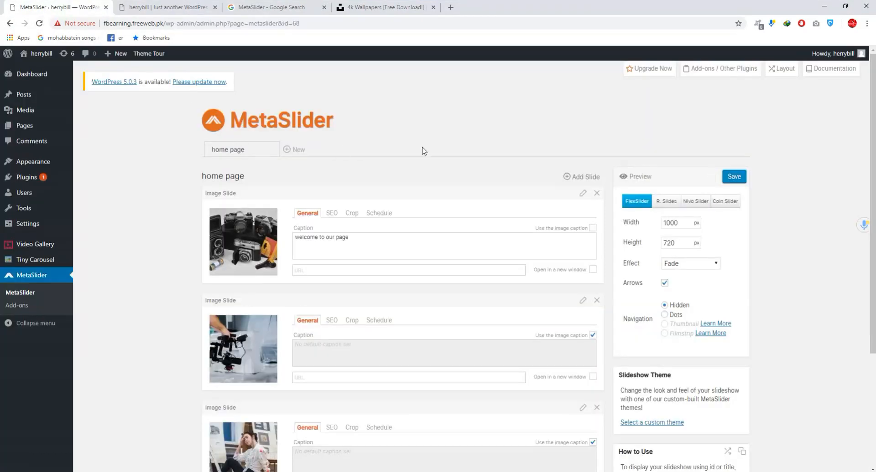
pyautogui.click(123, 6)
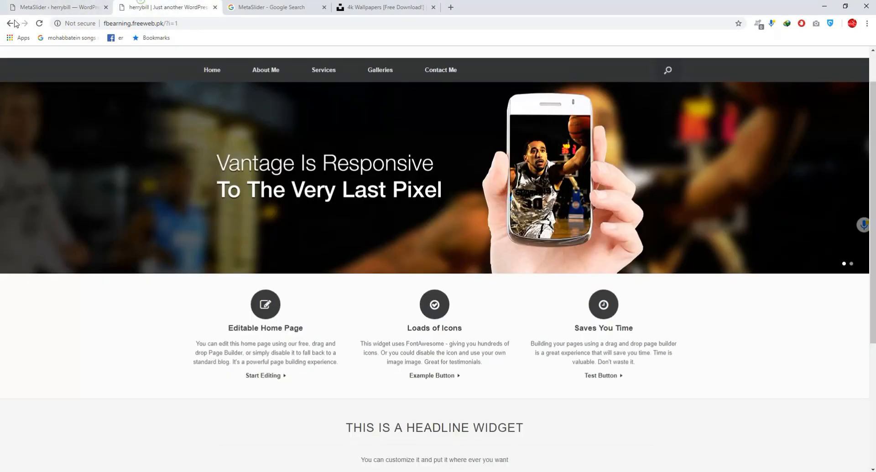
pyautogui.click(39, 23)
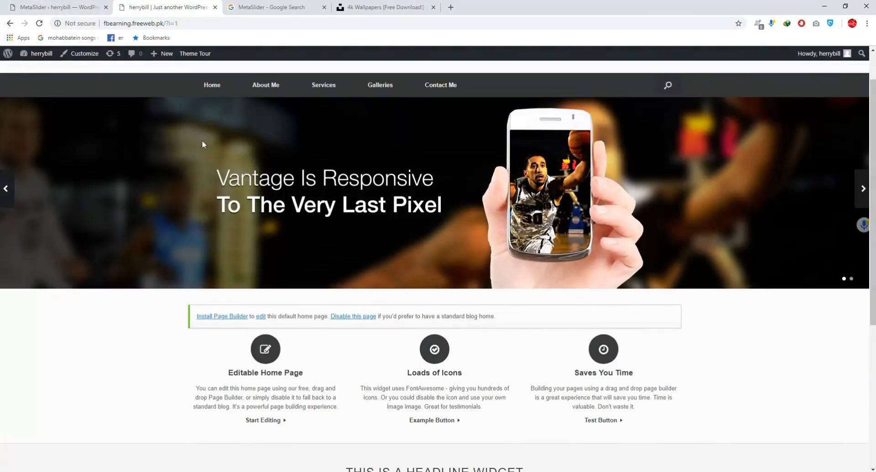
# - Return to the WordPress admin, open the Vantage theme settings and find the Home Page Slider option
pyautogui.click(60, 6)
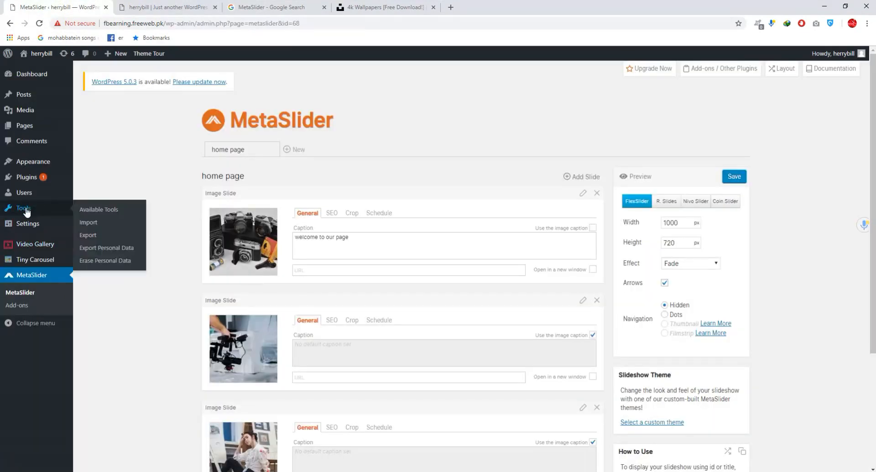
pyautogui.moveTo(35, 229)
pyautogui.moveTo(36, 164)
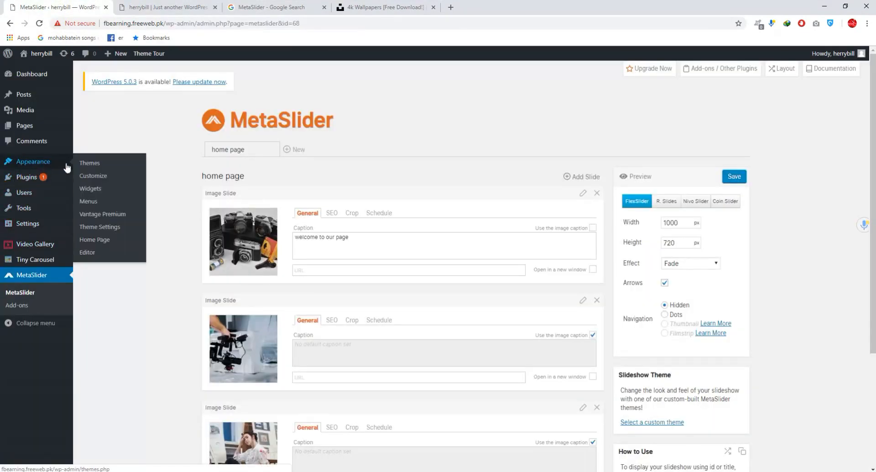
pyautogui.click(104, 228)
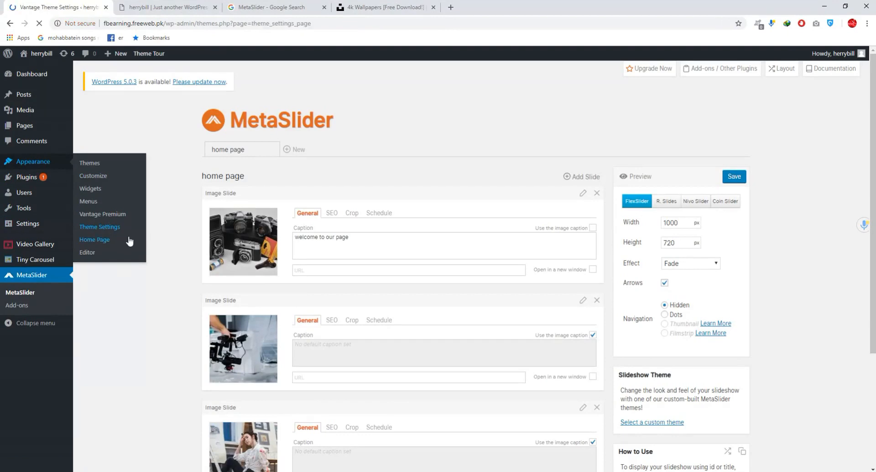
pyautogui.scroll(-2, 178, 186)
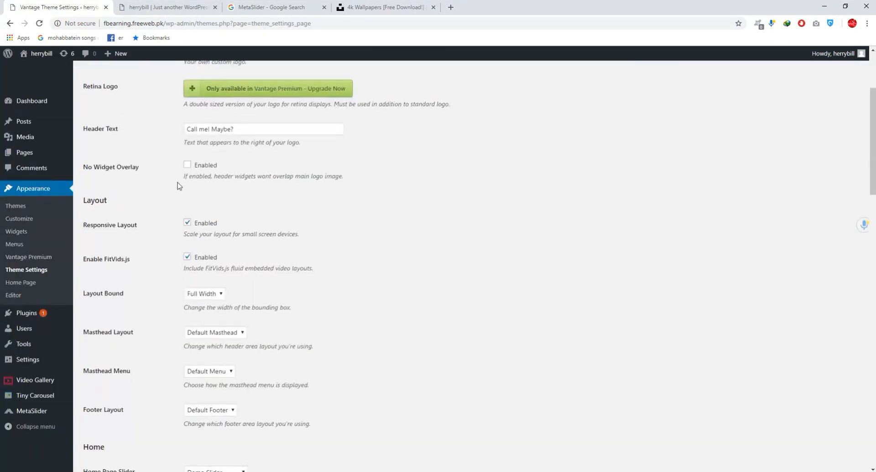
pyautogui.scroll(3, 178, 186)
pyautogui.scroll(-7, 237, 164)
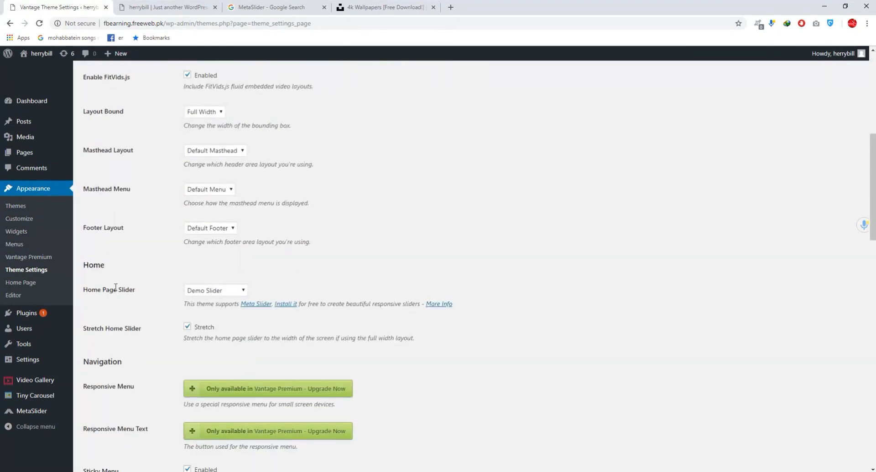
# - Set the Home Page Slider option to "Slider: home page" and save the theme settings
pyautogui.moveTo(135, 291); pyautogui.dragTo(84, 292)
pyautogui.click(212, 291)
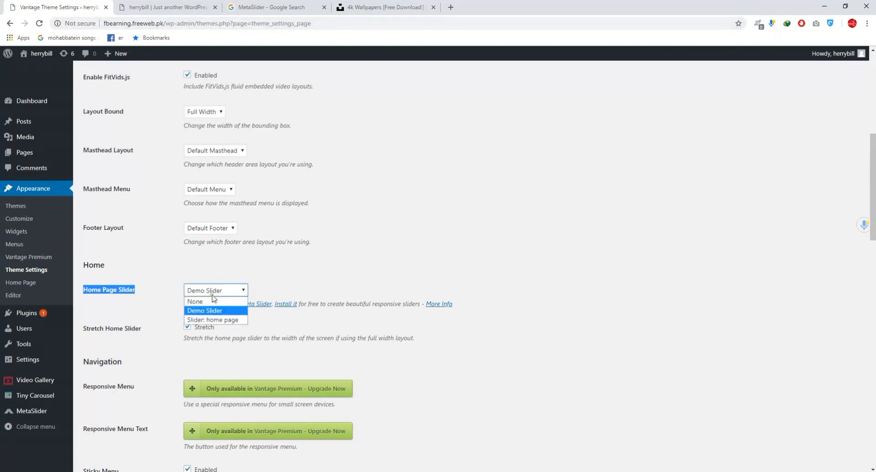
pyautogui.click(212, 320)
pyautogui.scroll(-20, 214, 315)
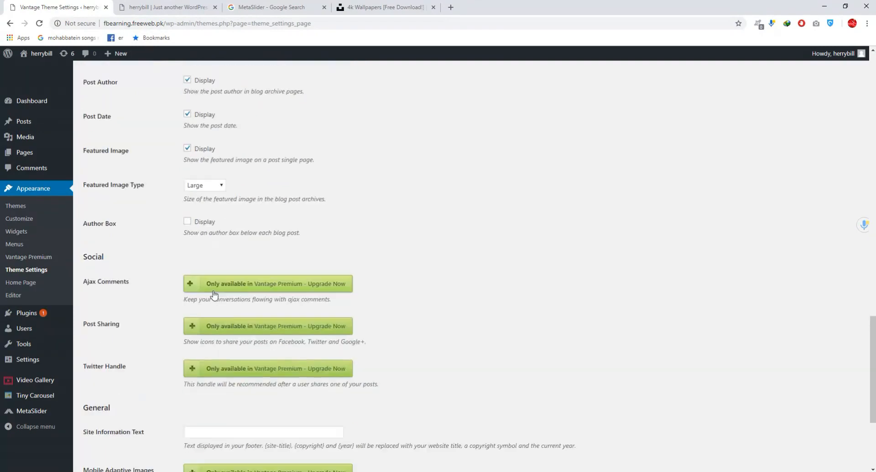
pyautogui.click(104, 438)
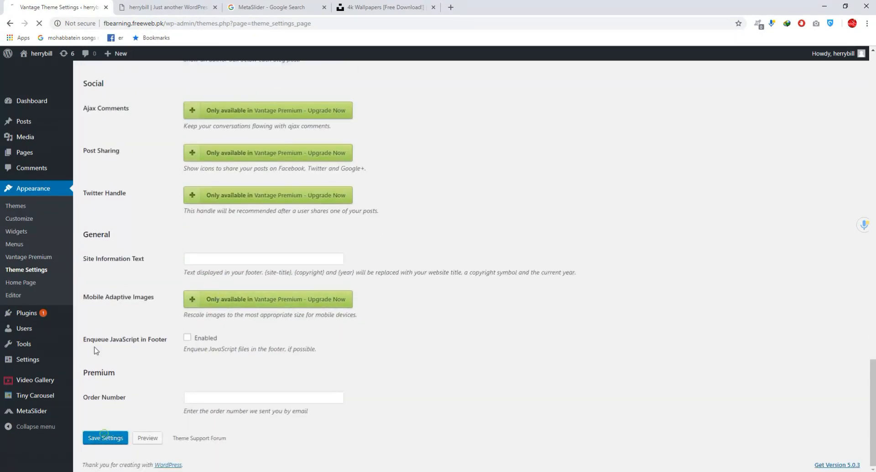
# - Reload the live site's home page and check the first slide of the slider and its caption
pyautogui.click(126, 7)
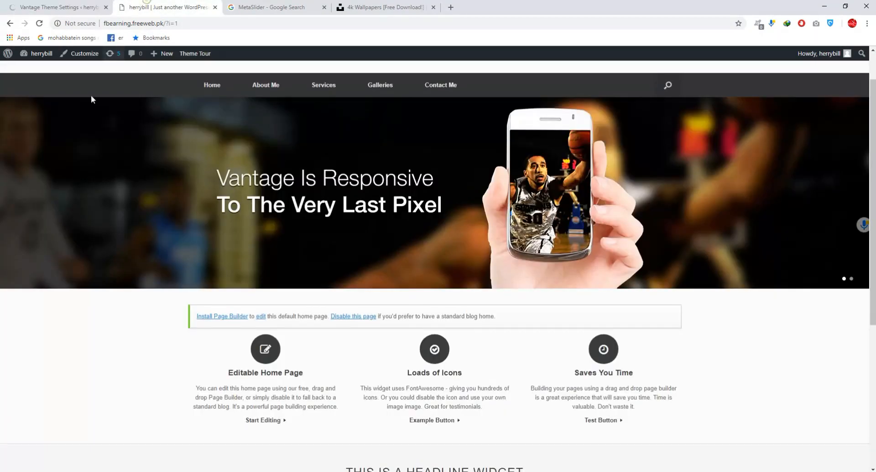
pyautogui.click(40, 23)
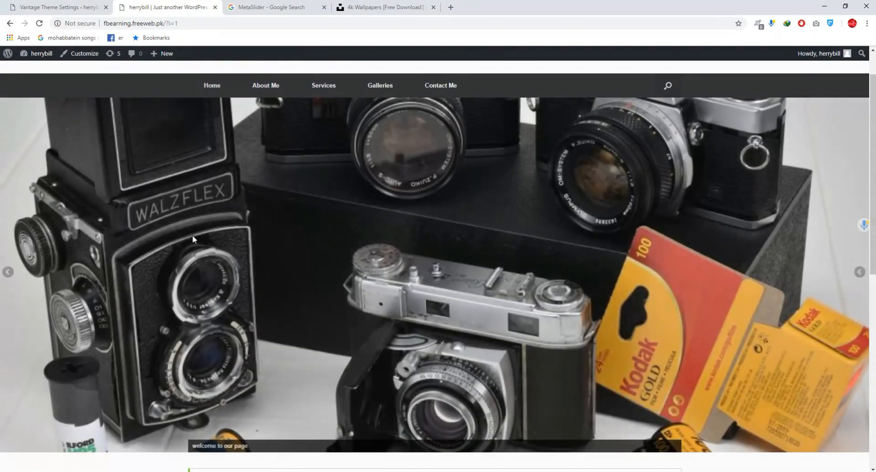
pyautogui.scroll(-4, 498, 282)
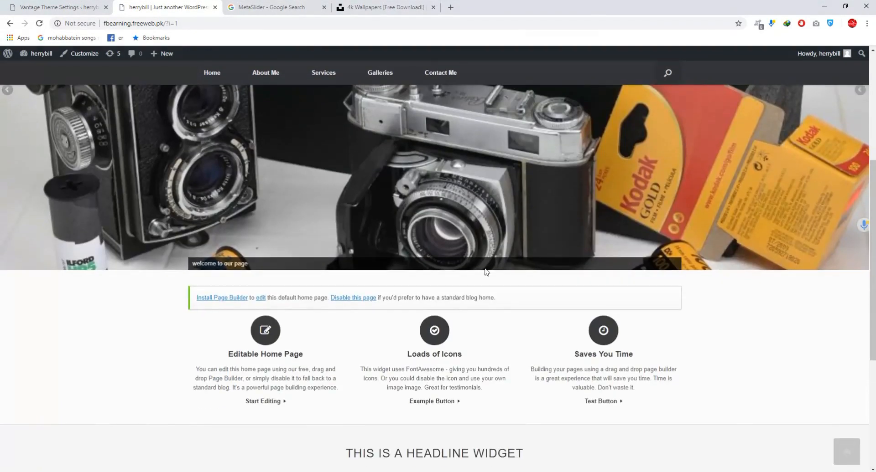
pyautogui.scroll(2, 451, 244)
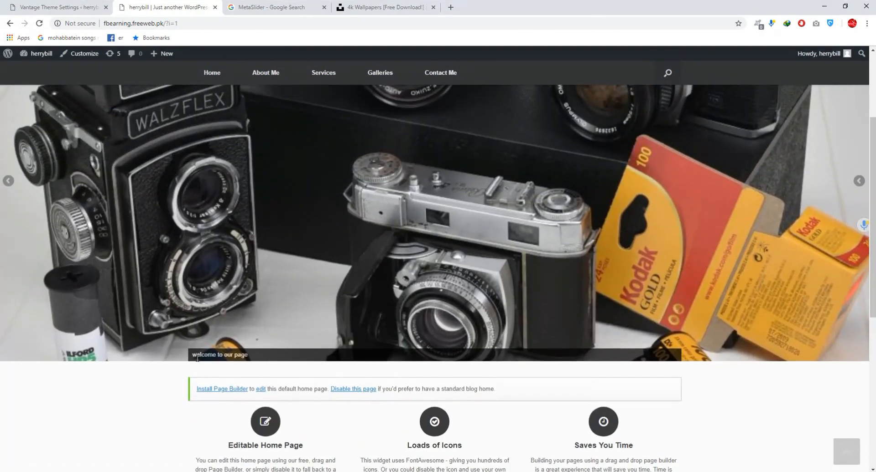
pyautogui.moveTo(200, 352); pyautogui.dragTo(250, 358)
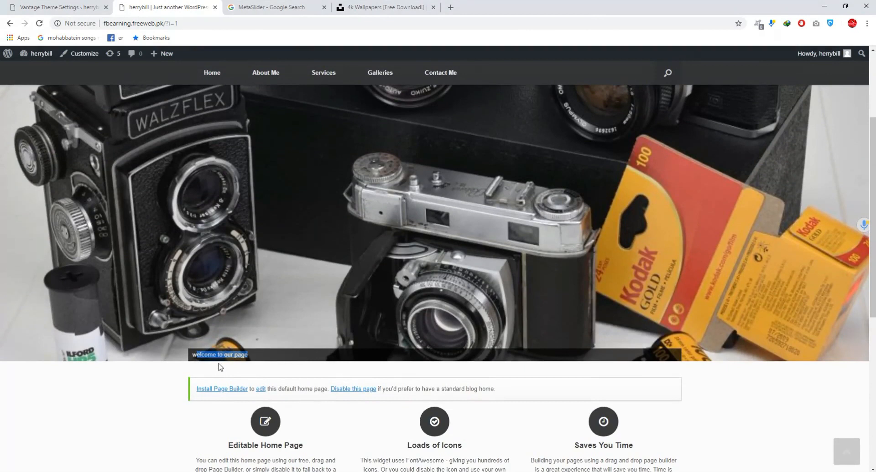
pyautogui.click(254, 359)
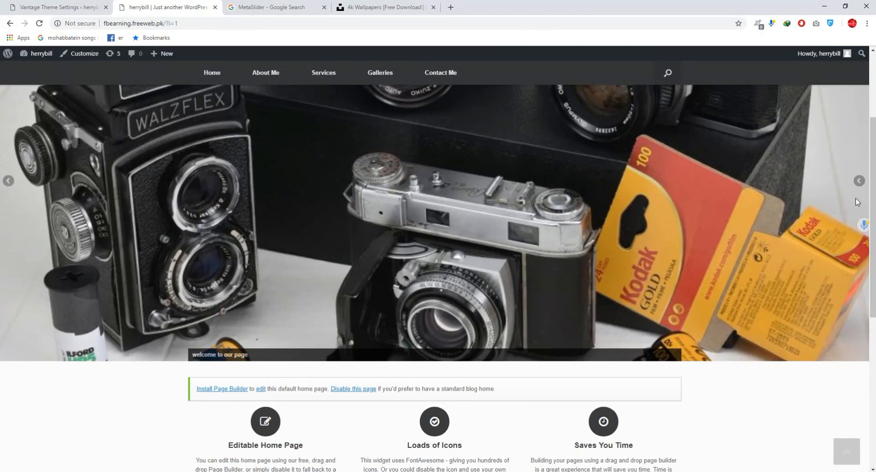
# - Advance the home page slider through its next two slides to check the images
pyautogui.click(860, 182)
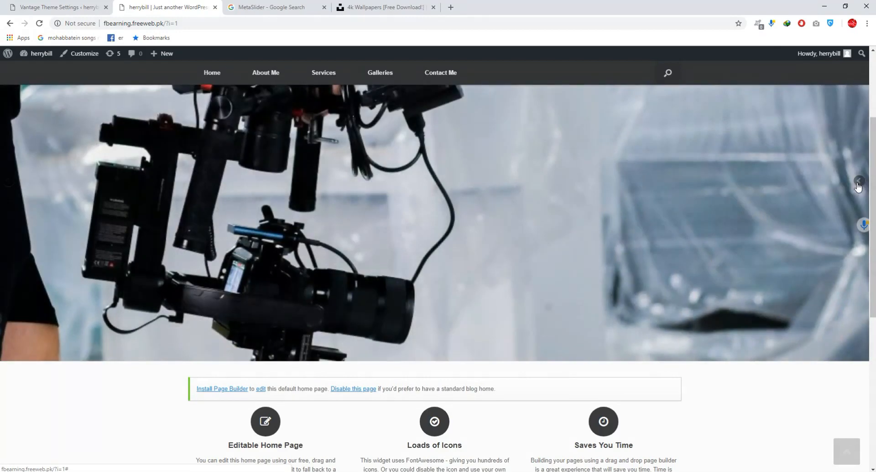
pyautogui.scroll(2, 856, 189)
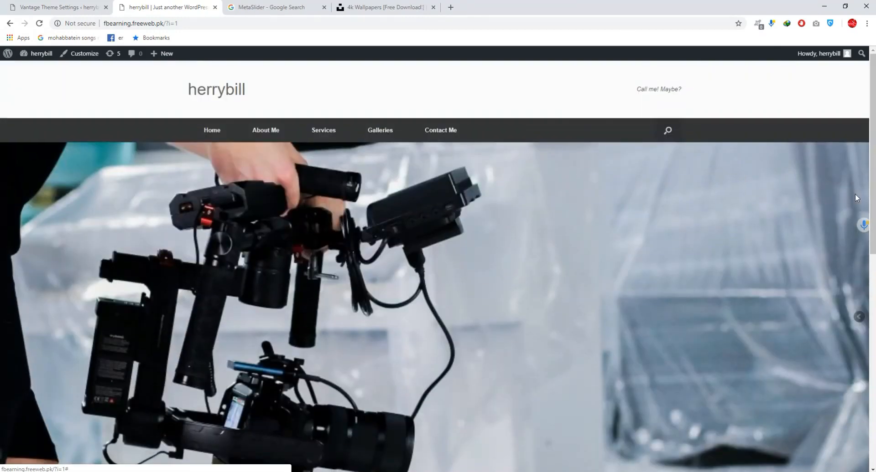
pyautogui.click(859, 324)
pyautogui.scroll(-3, 704, 284)
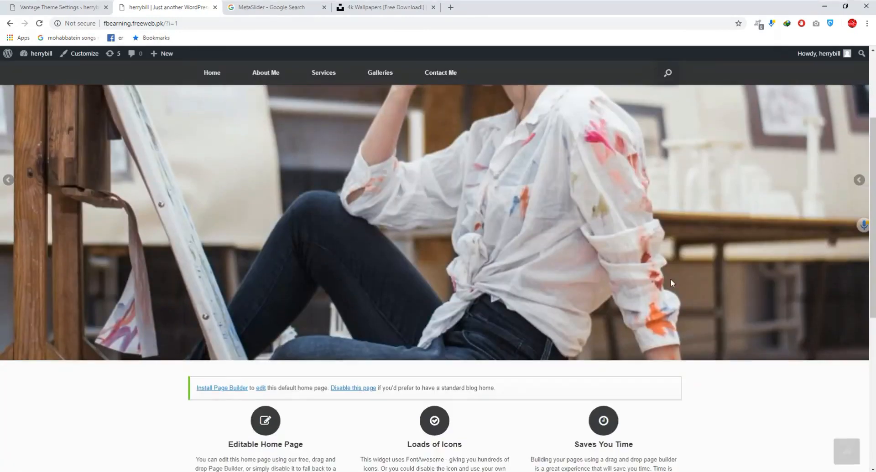
pyautogui.scroll(3, 465, 225)
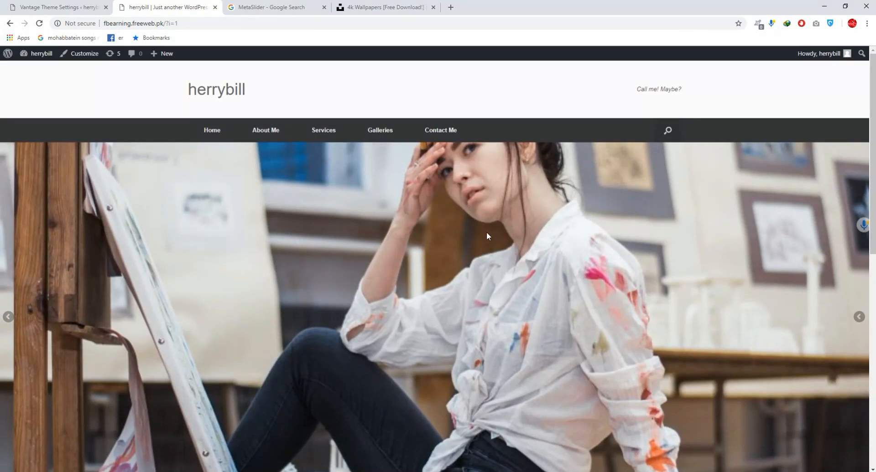
pyautogui.scroll(-3, 484, 228)
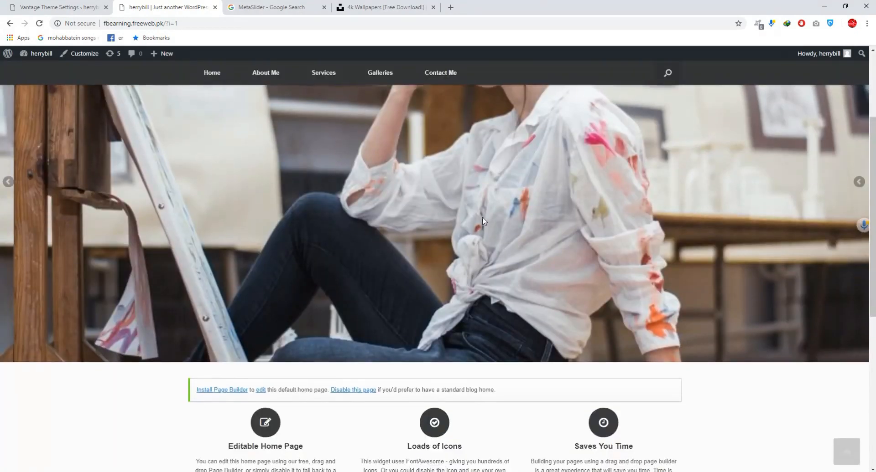
pyautogui.scroll(2, 477, 207)
pyautogui.scroll(-5, 439, 210)
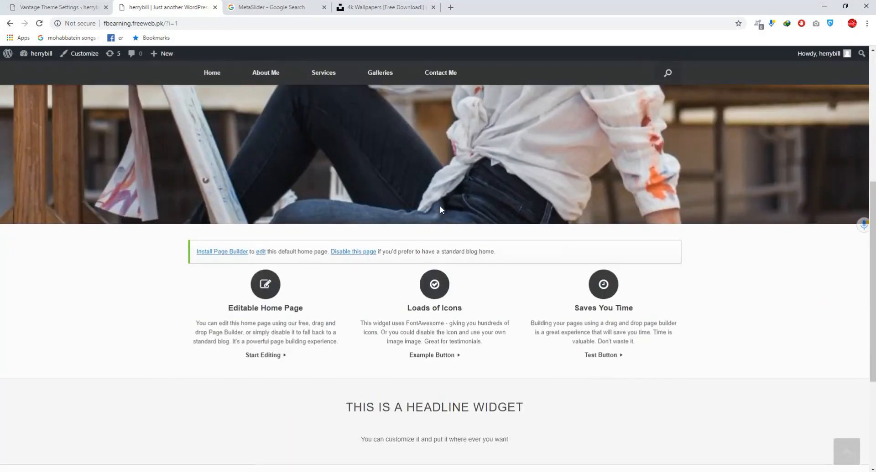
pyautogui.scroll(3, 439, 209)
pyautogui.scroll(2, 433, 198)
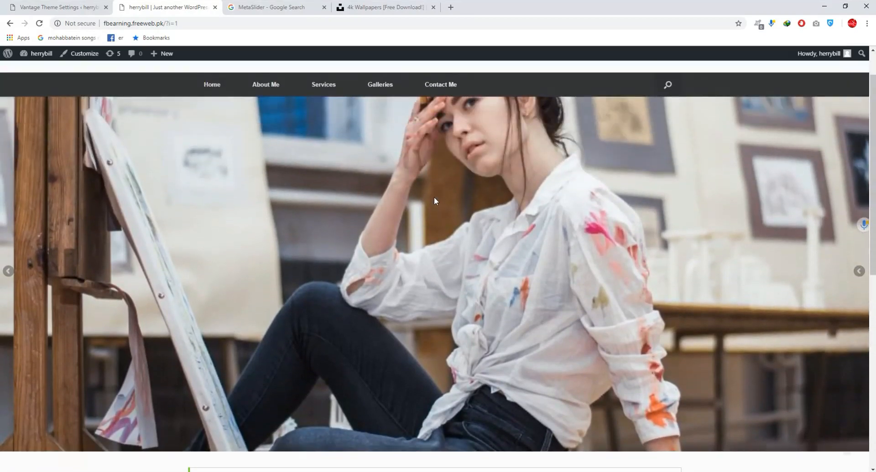
pyautogui.scroll(-2, 434, 197)
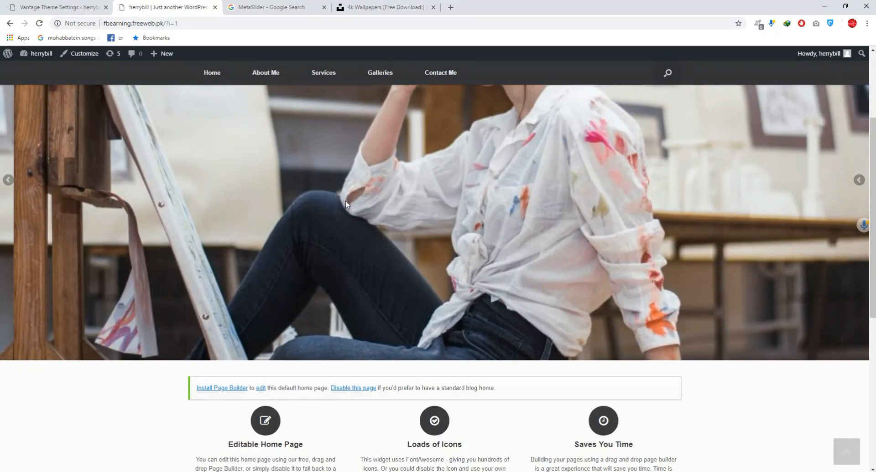
pyautogui.scroll(3, 346, 201)
pyautogui.scroll(-2, 325, 202)
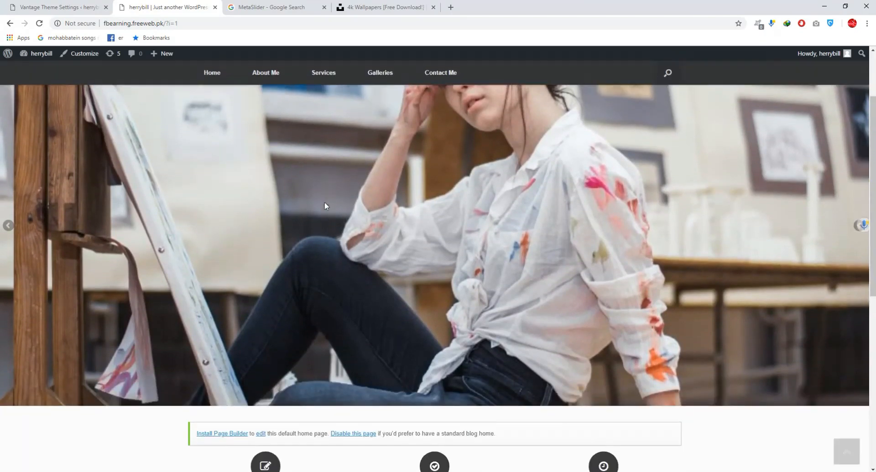
pyautogui.scroll(-2, 328, 188)
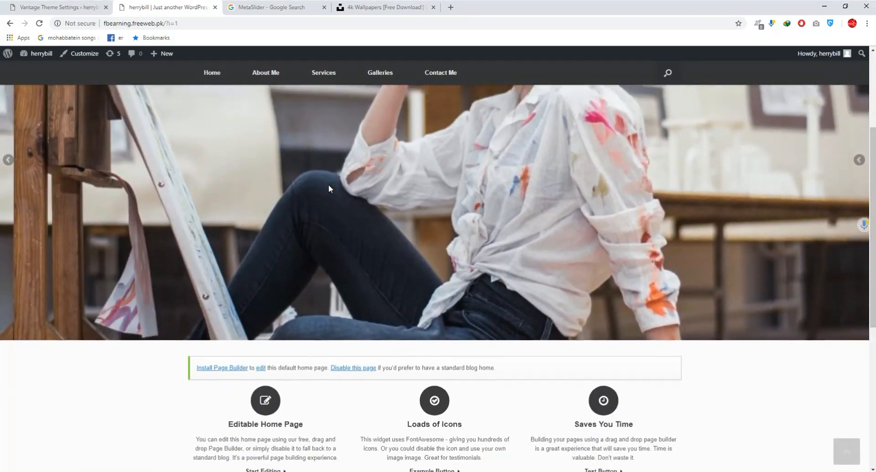
pyautogui.scroll(3, 329, 185)
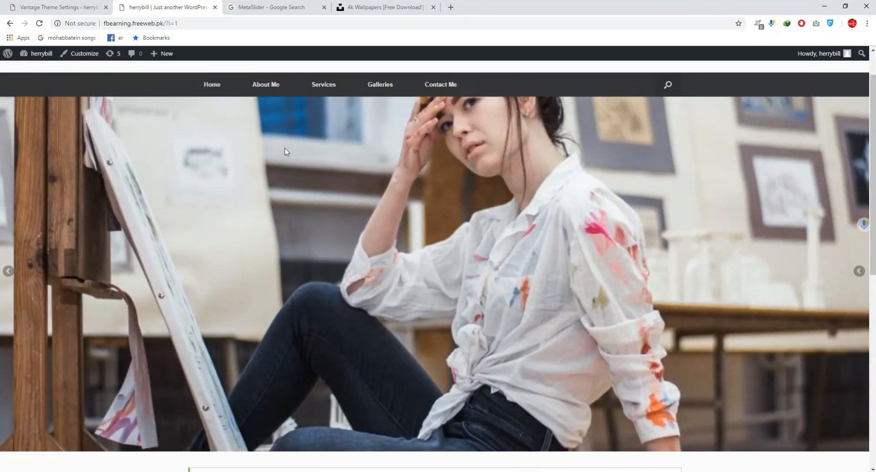
pyautogui.scroll(-1, 383, 145)
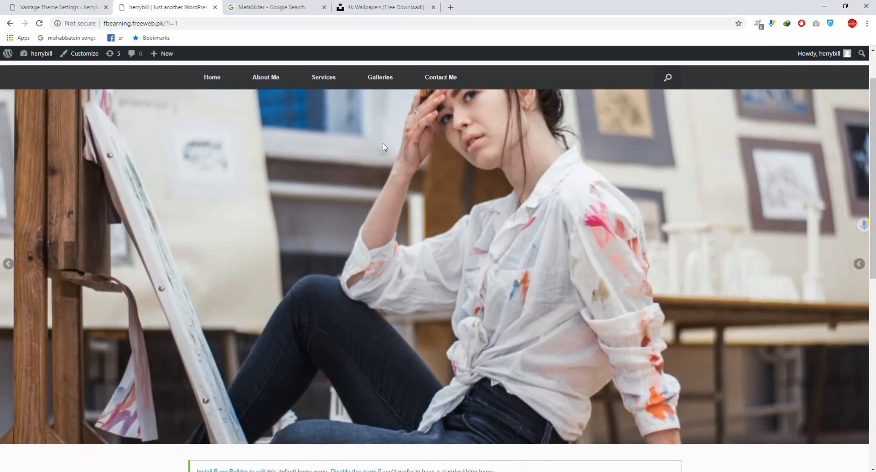
pyautogui.scroll(-4, 384, 147)
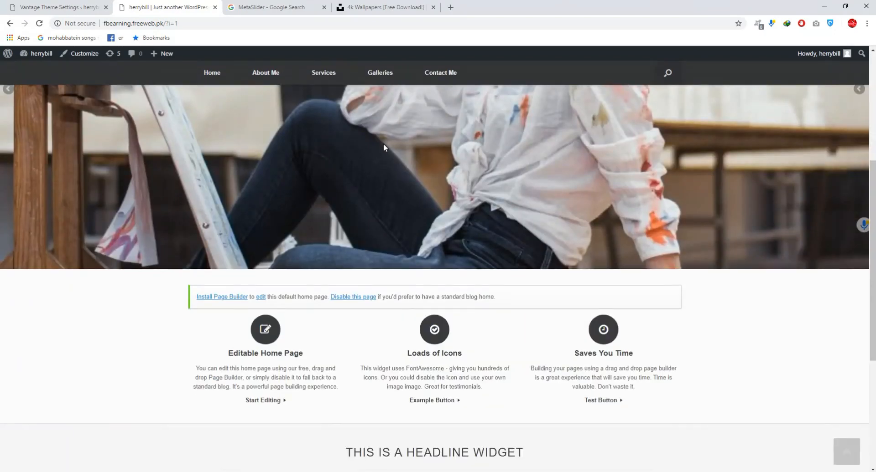
pyautogui.scroll(2, 383, 146)
pyautogui.moveTo(264, 67)
pyautogui.scroll(1, 264, 66)
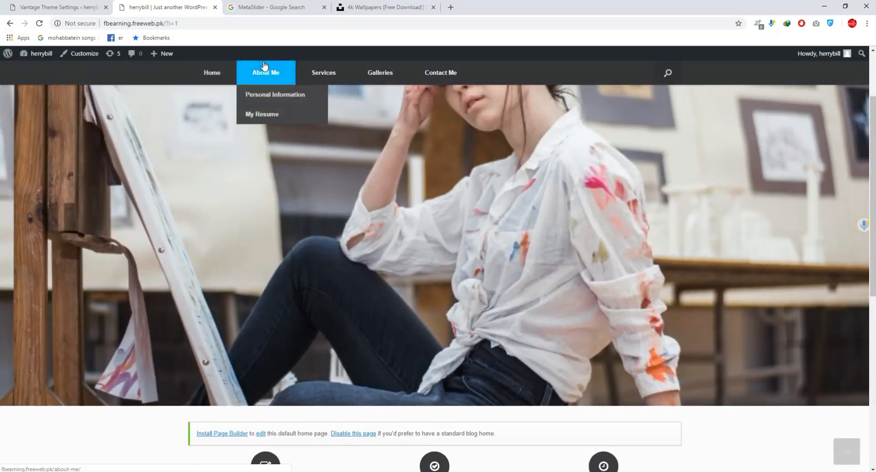
pyautogui.moveTo(324, 73)
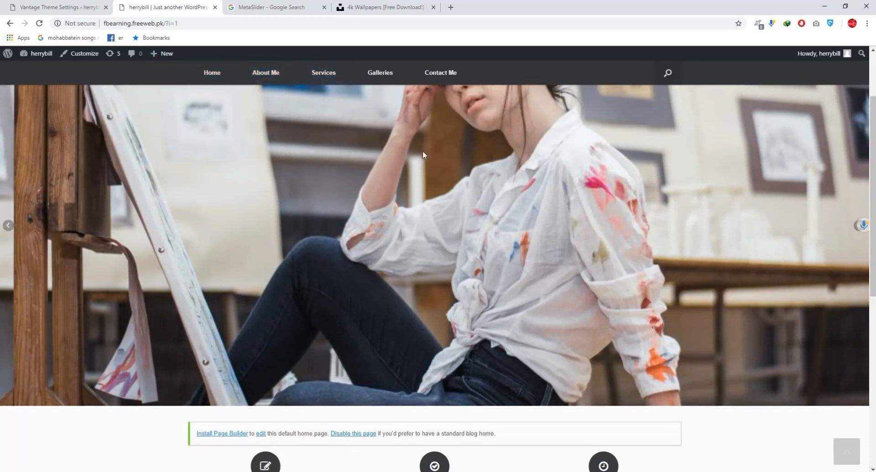
pyautogui.scroll(2, 361, 145)
# - Review the live home page content below the slider, down to the latest posts and the footer
pyautogui.moveTo(338, 134)
pyautogui.scroll(-6, 338, 144)
pyautogui.scroll(-2, 339, 143)
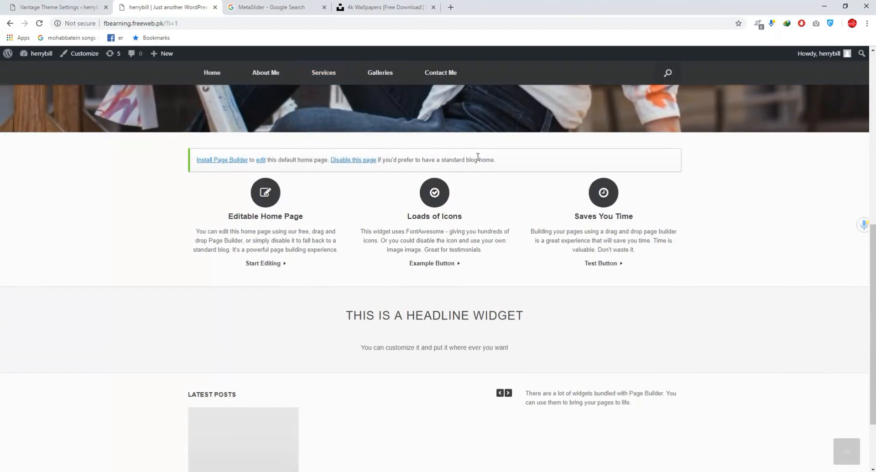
pyautogui.scroll(6, 477, 158)
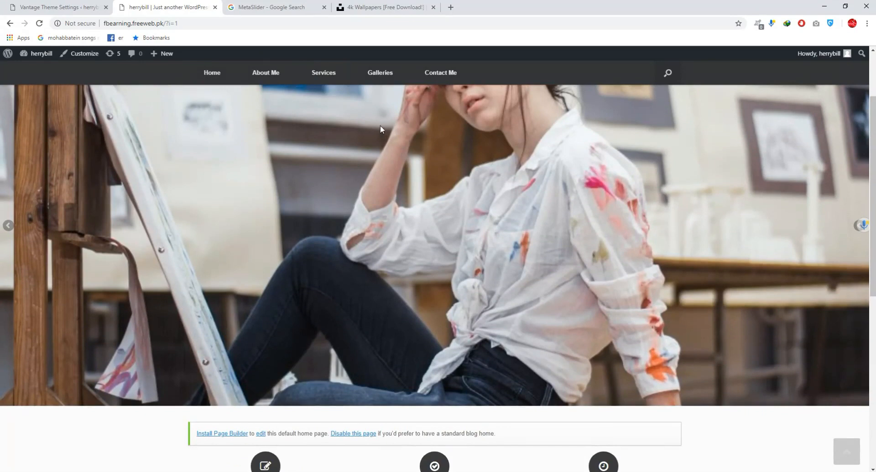
pyautogui.scroll(-2, 383, 124)
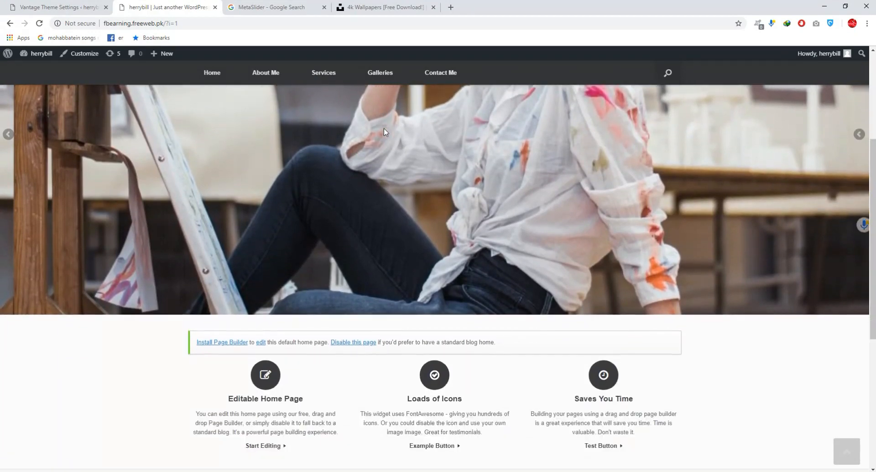
pyautogui.scroll(-3, 384, 127)
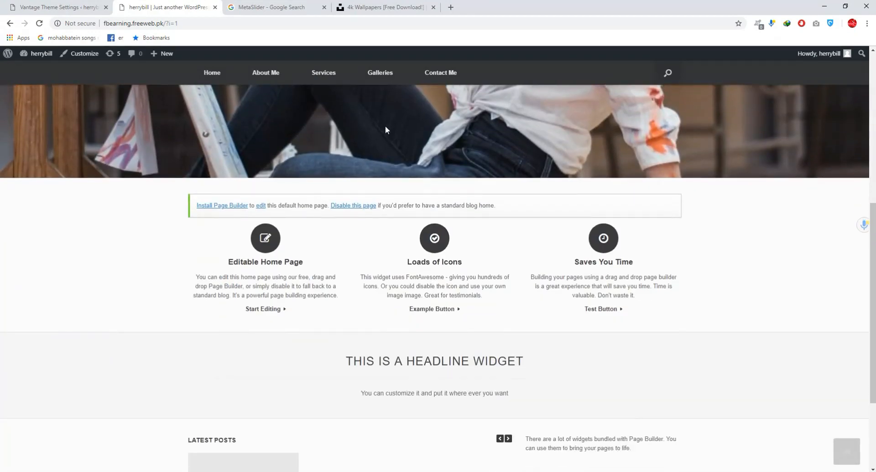
pyautogui.scroll(-3, 385, 129)
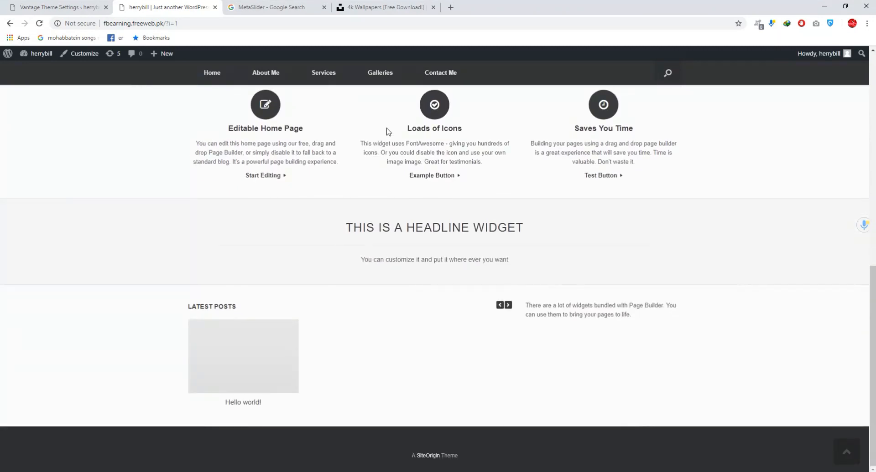